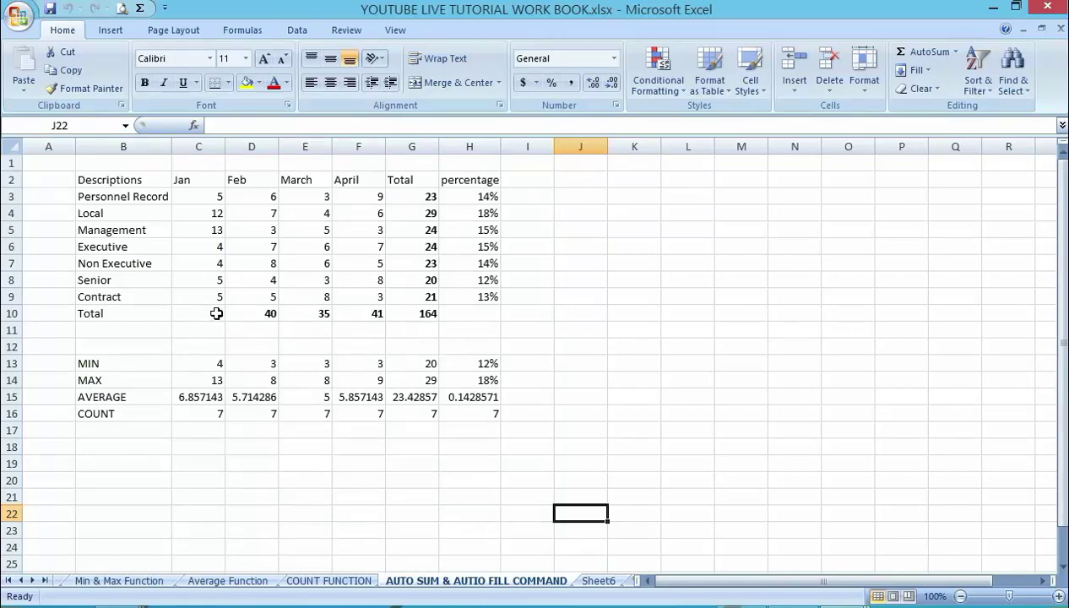
# Clear the Total row figures in C10:G11 and the percentage values in H3:H9
pyautogui.moveTo(216, 314); pyautogui.dragTo(429, 324)
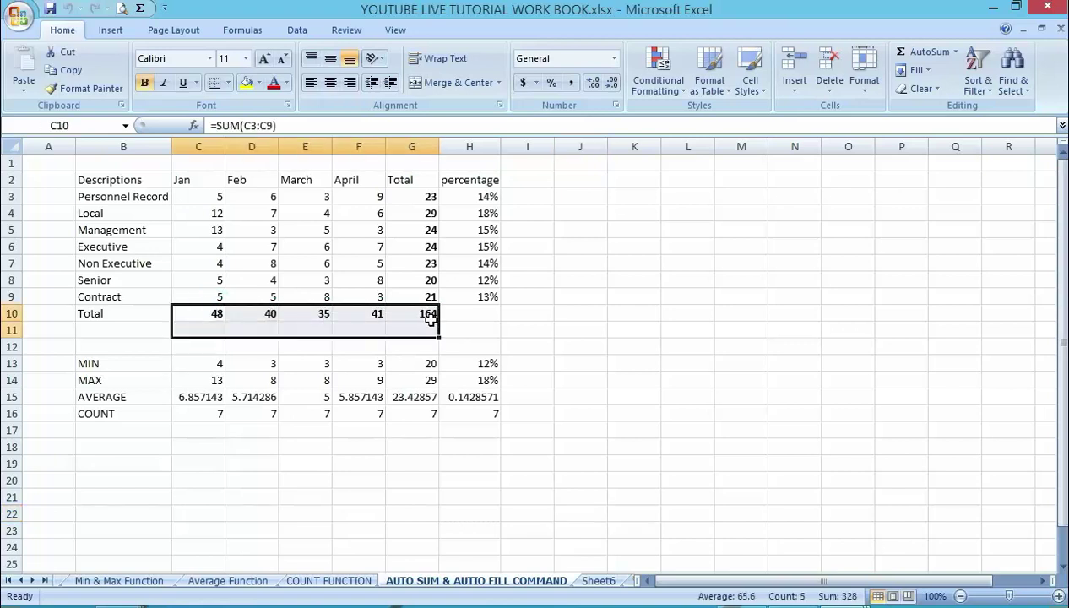
pyautogui.press('Delete')
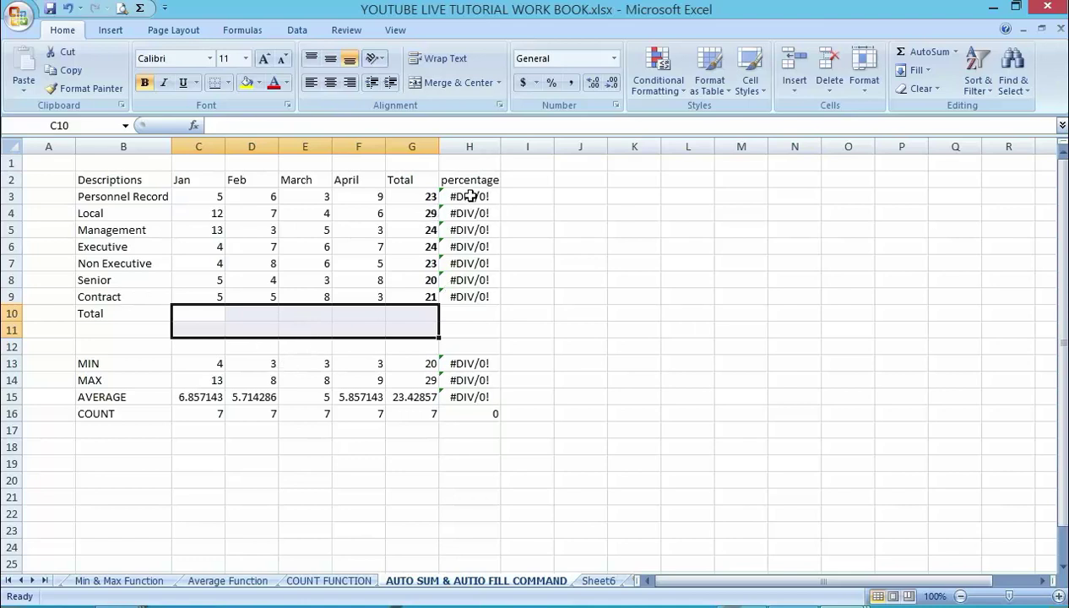
pyautogui.moveTo(462, 197); pyautogui.dragTo(478, 293)
pyautogui.press('Delete')
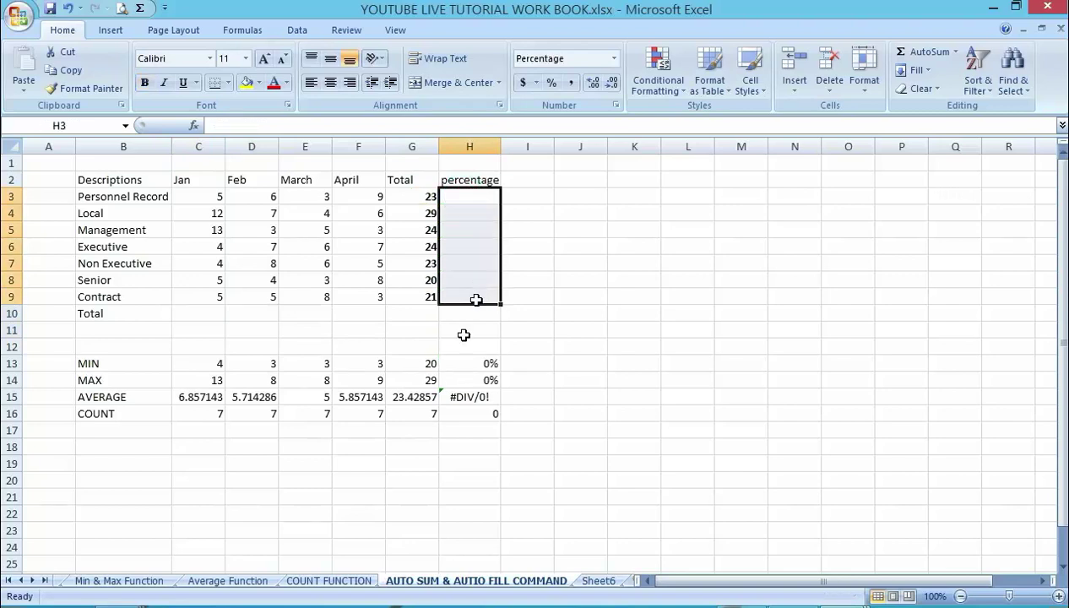
pyautogui.click(203, 316)
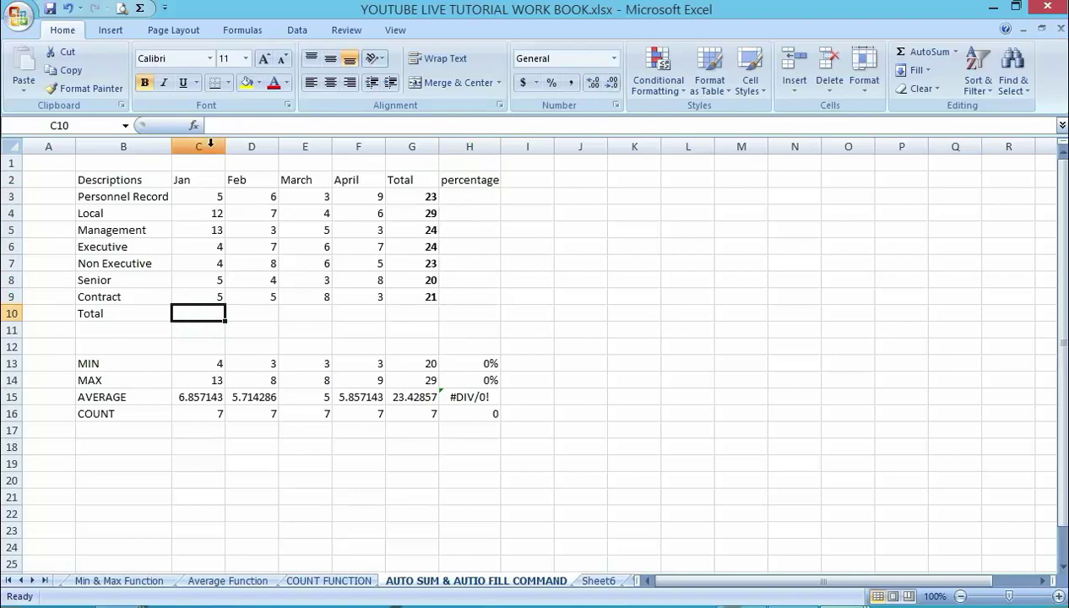
# AutoSum the Jan column into C10, giving 48
pyautogui.click(211, 345)
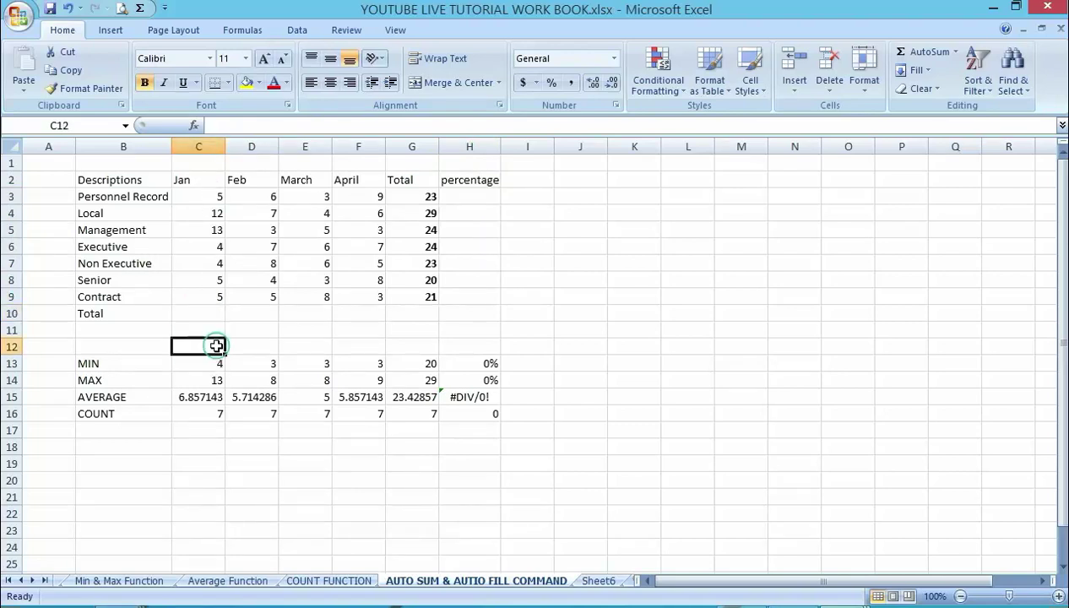
pyautogui.click(203, 310)
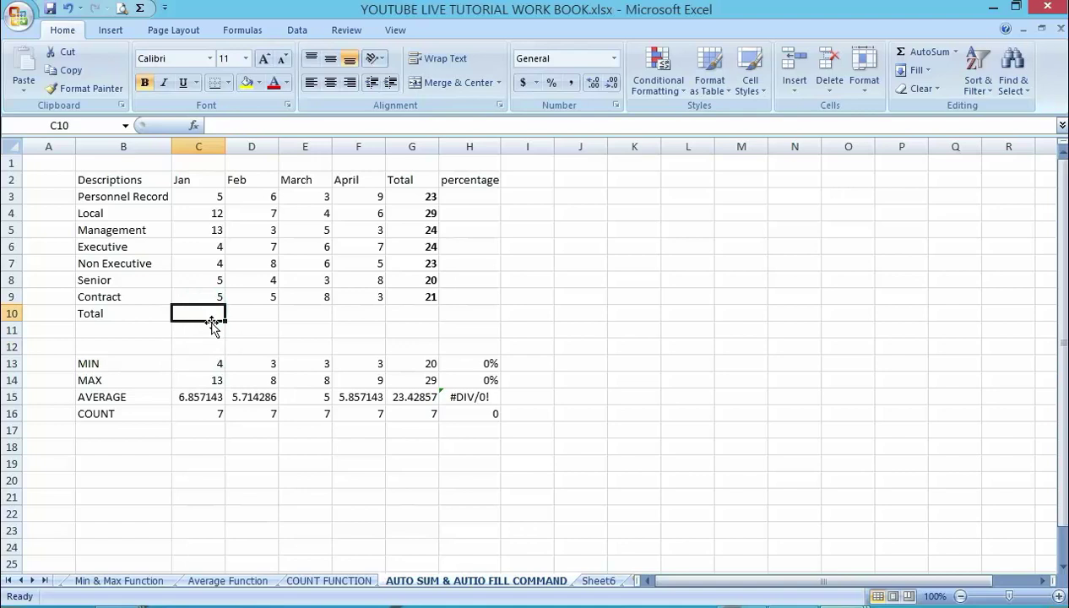
pyautogui.click(244, 30)
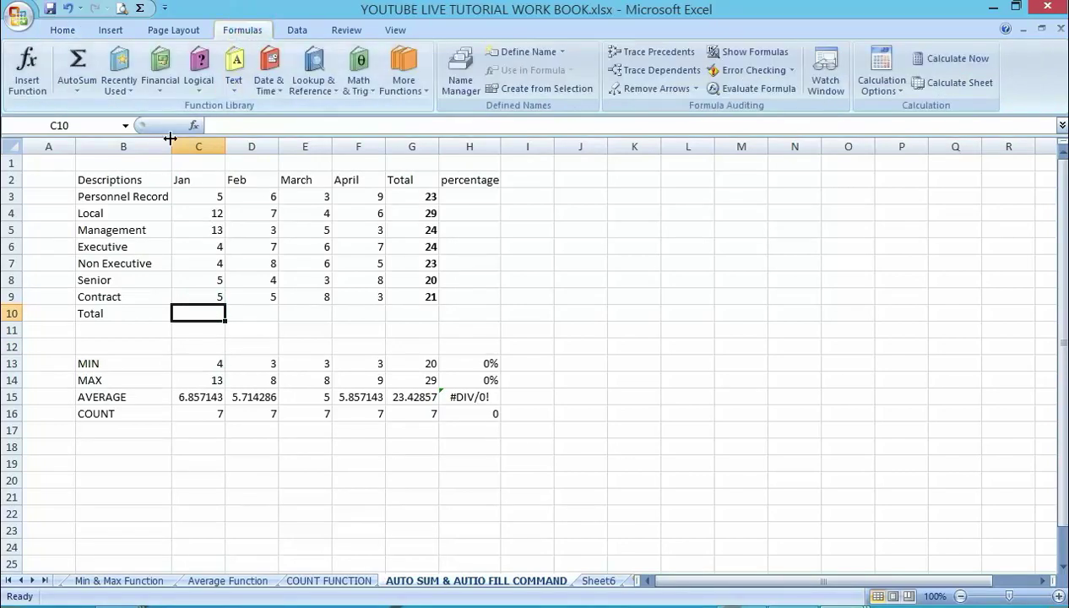
pyautogui.click(81, 66)
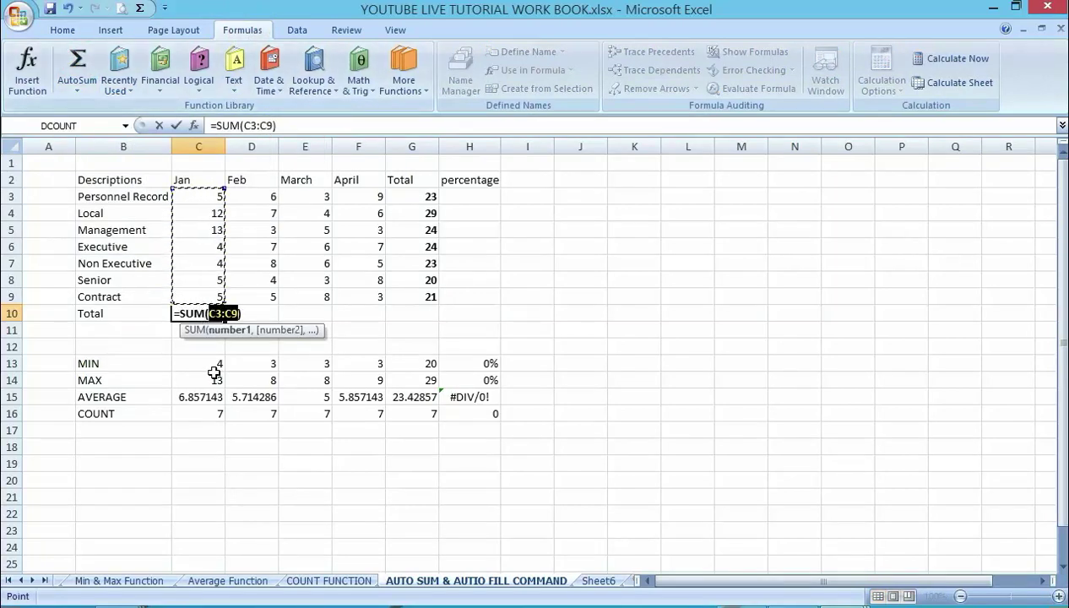
pyautogui.press('Return')
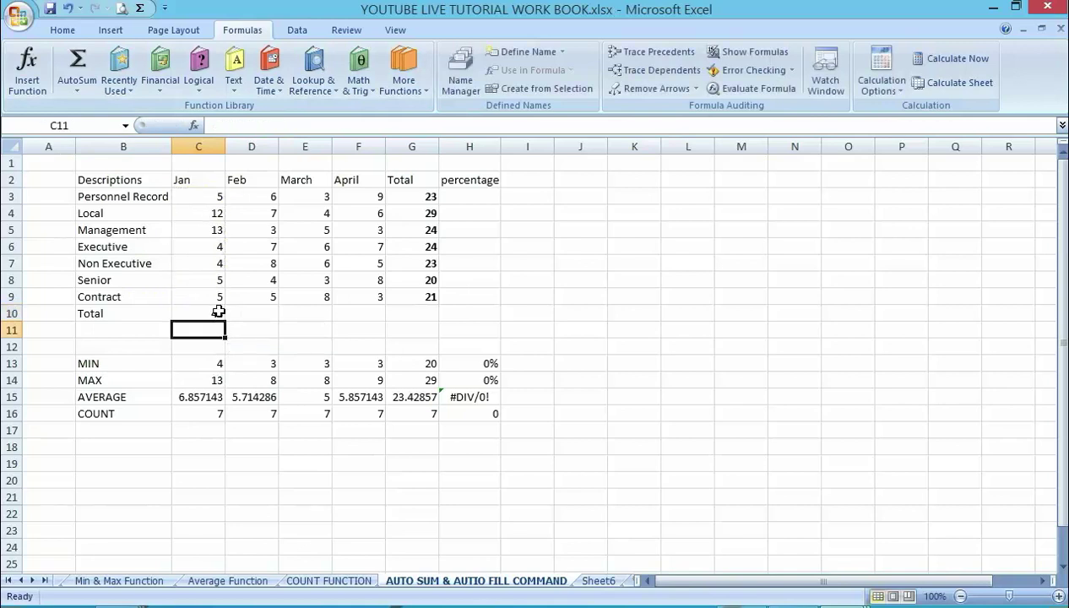
pyautogui.click(211, 312)
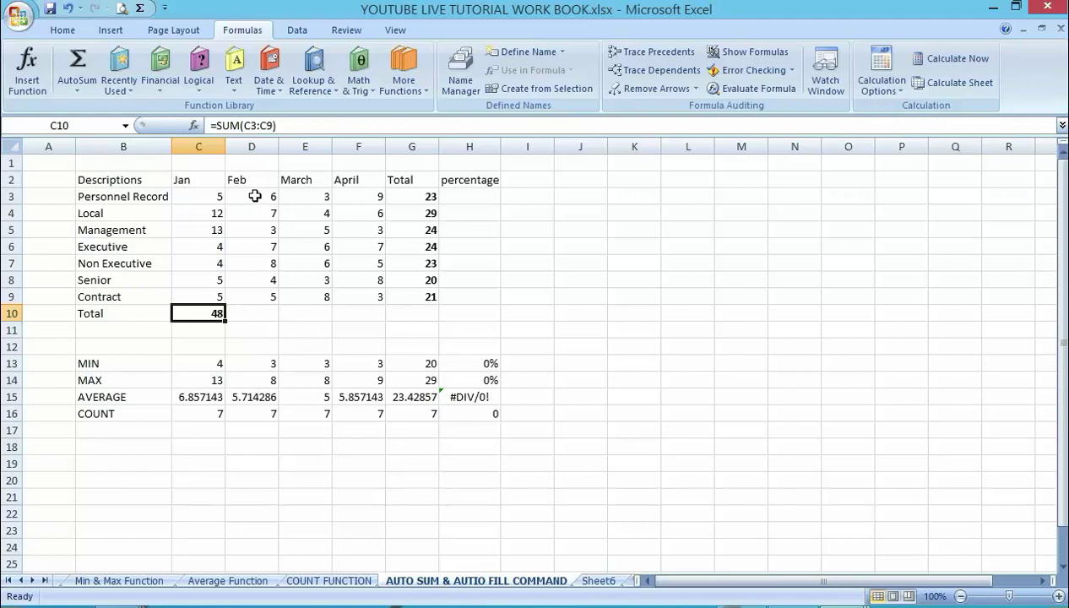
# AutoSum the Feb, March and April columns into D10:F10, giving 40, 35 and 41
pyautogui.click(255, 312)
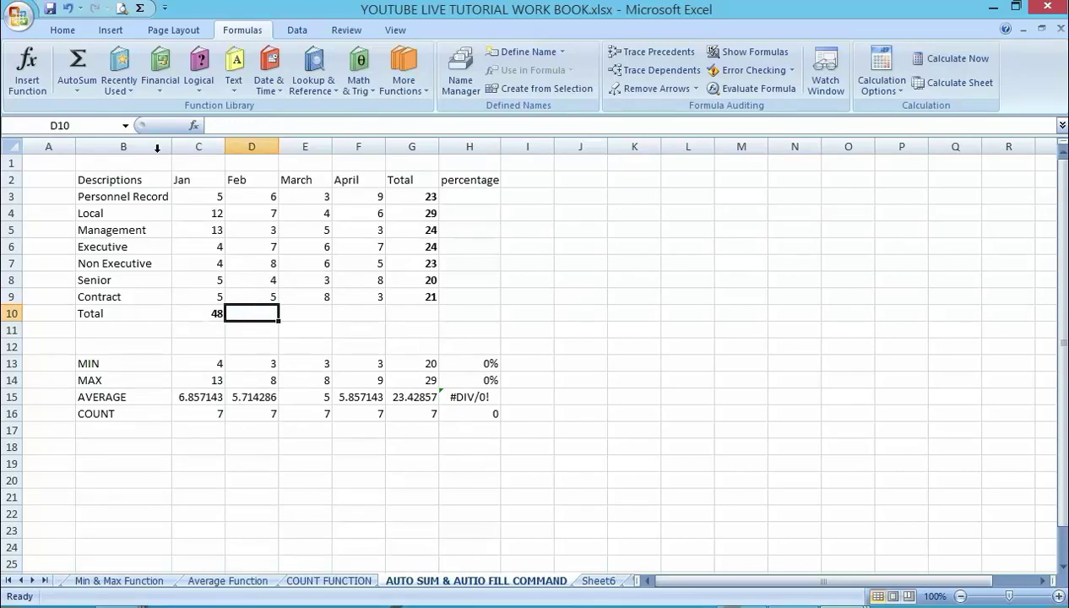
pyautogui.click(76, 63)
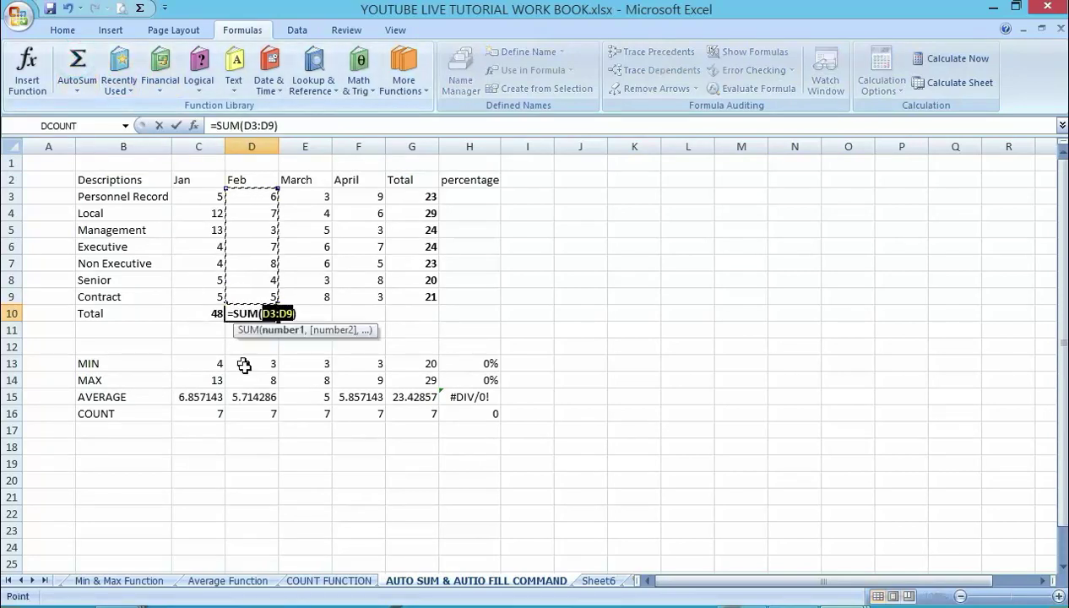
pyautogui.press('Return')
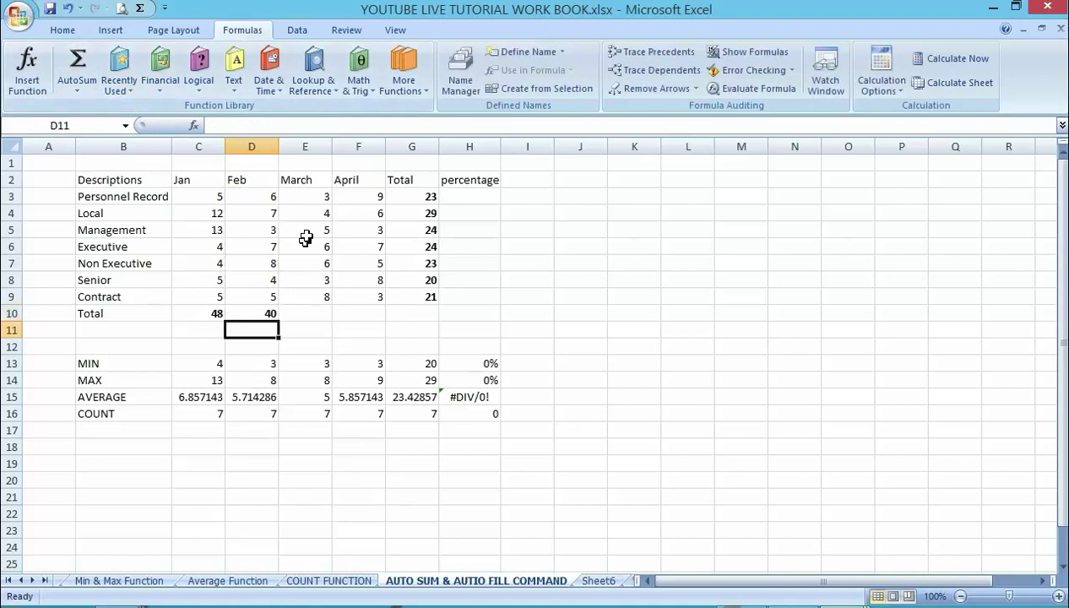
pyautogui.click(312, 312)
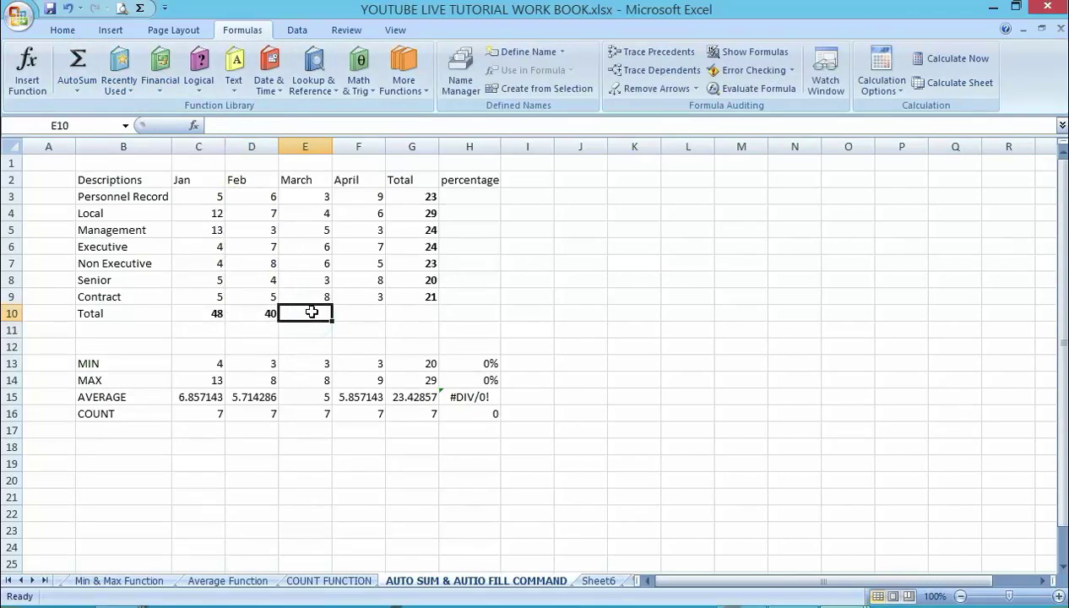
pyautogui.click(77, 64)
pyautogui.press('Return')
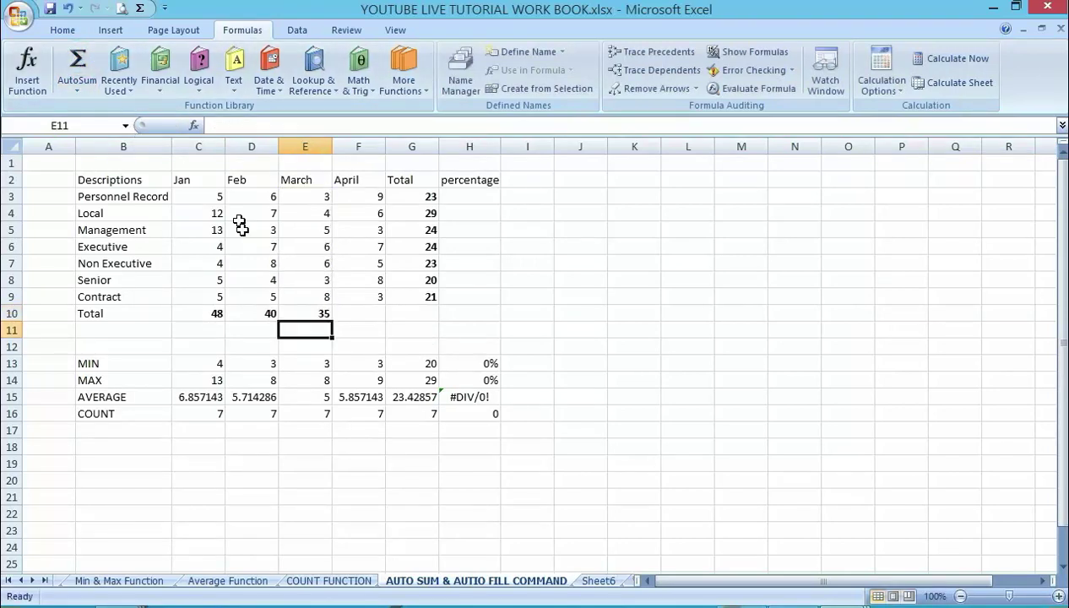
pyautogui.click(372, 311)
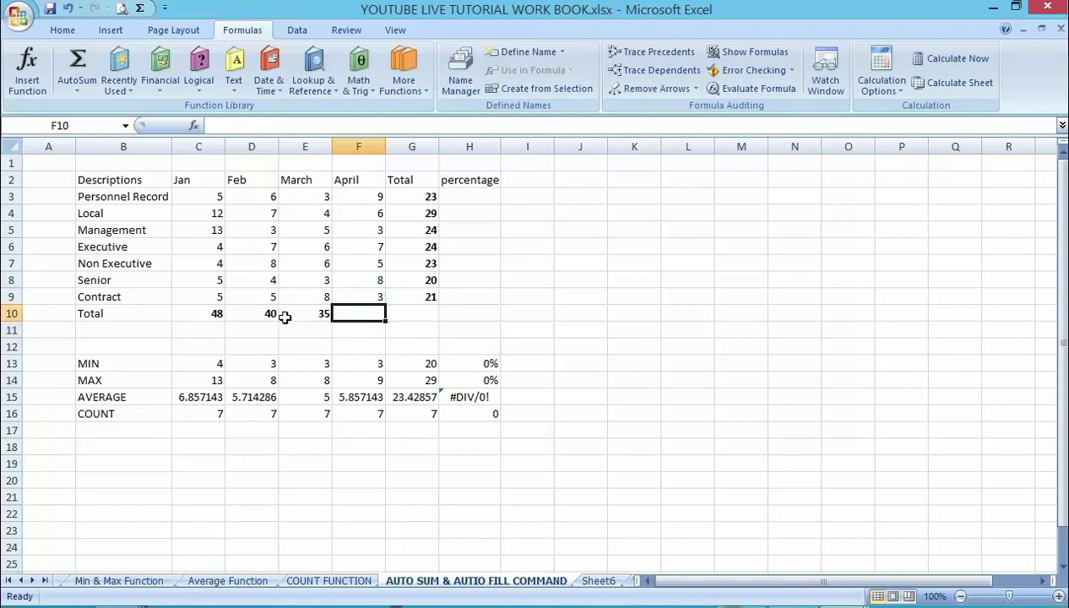
pyautogui.click(84, 60)
pyautogui.press('Return')
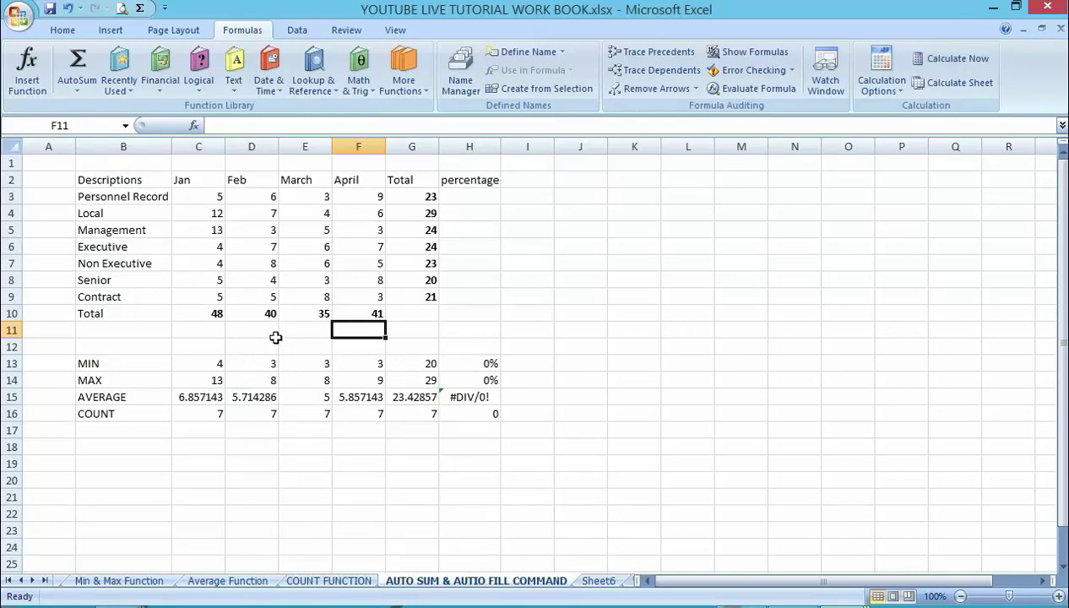
# Delete the row totals in G3:G9 and select G3
pyautogui.moveTo(428, 195); pyautogui.dragTo(436, 298)
pyautogui.press('Delete')
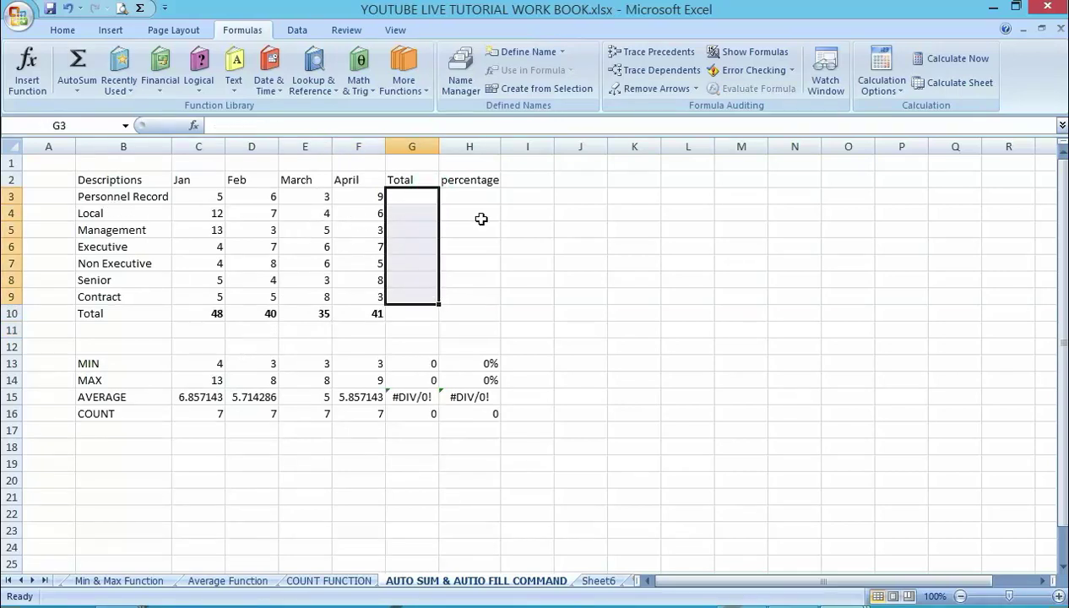
pyautogui.click(419, 191)
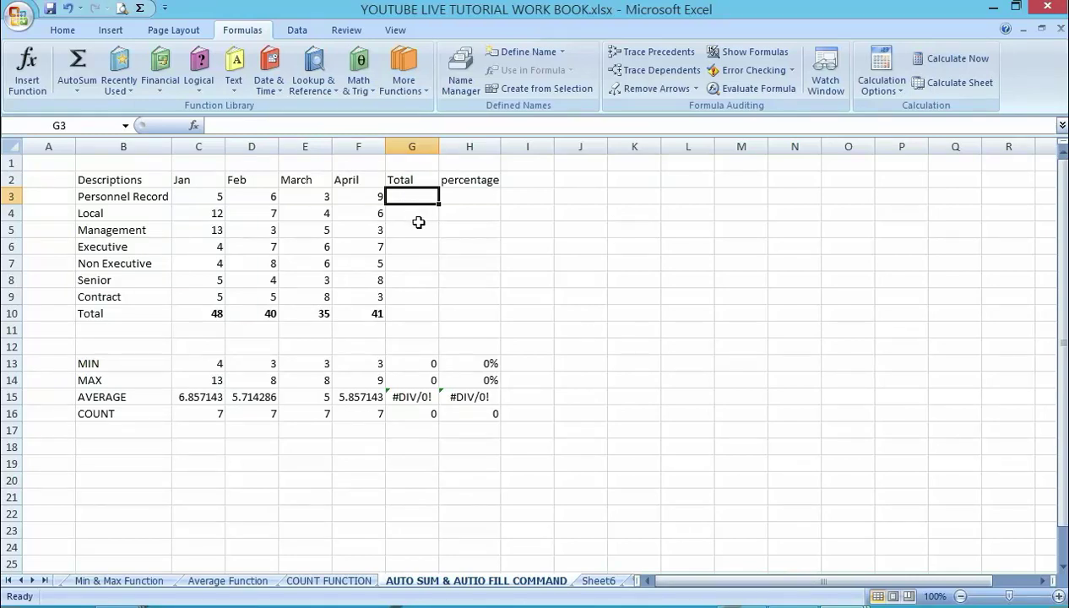
pyautogui.click(210, 313)
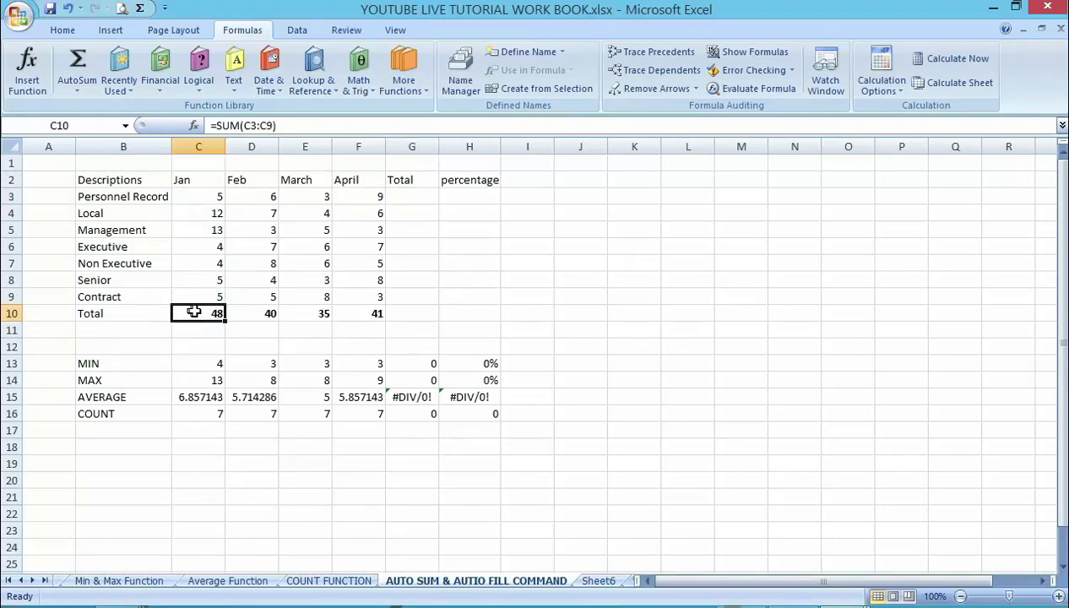
pyautogui.doubleClick(193, 312)
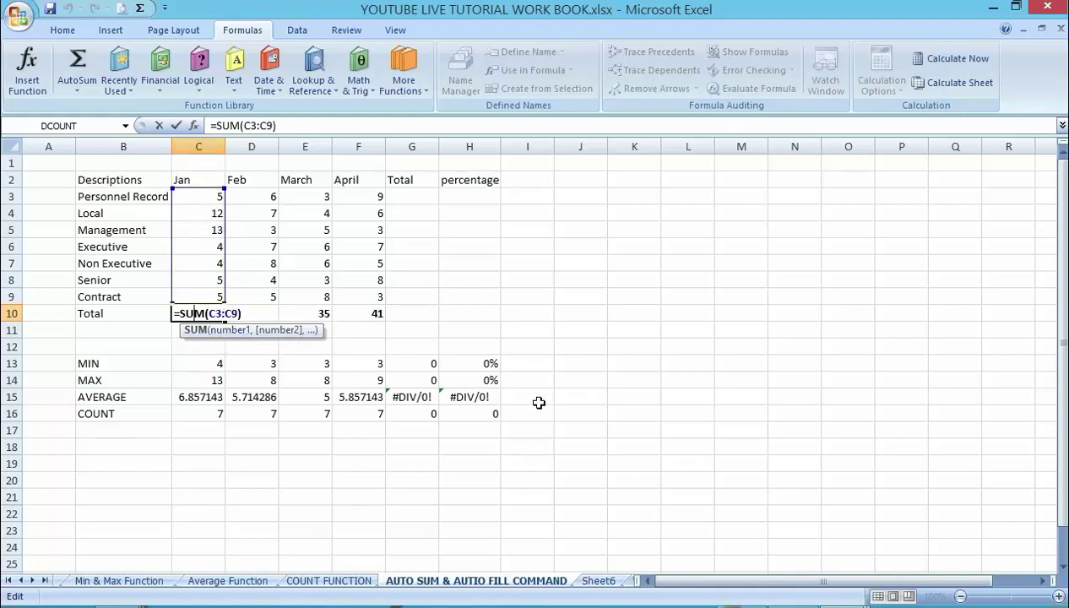
pyautogui.hotkey('ctrl', 'Return')
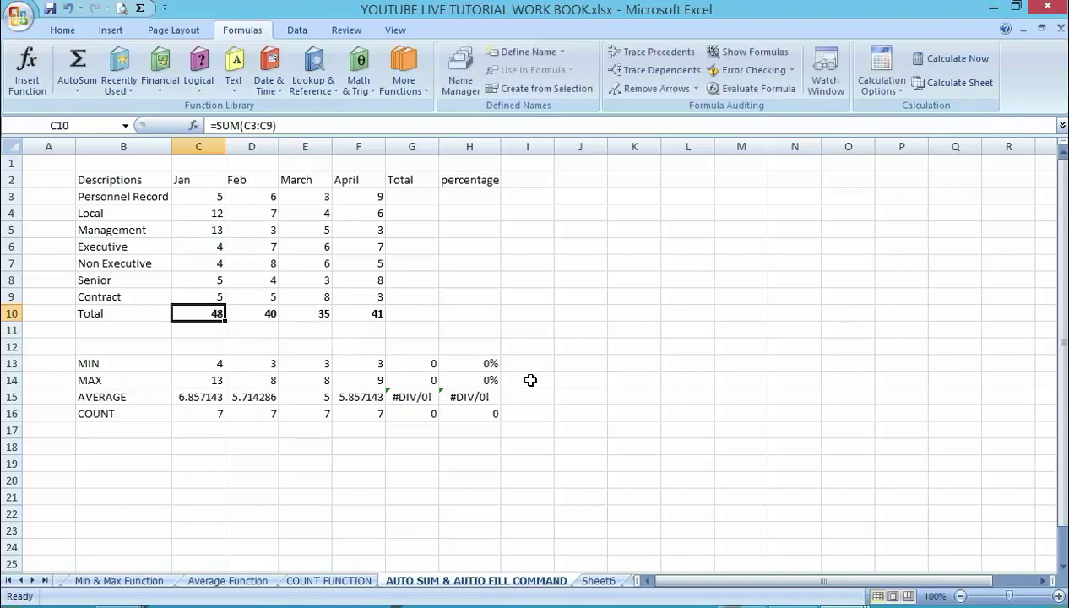
pyautogui.doubleClick(273, 316)
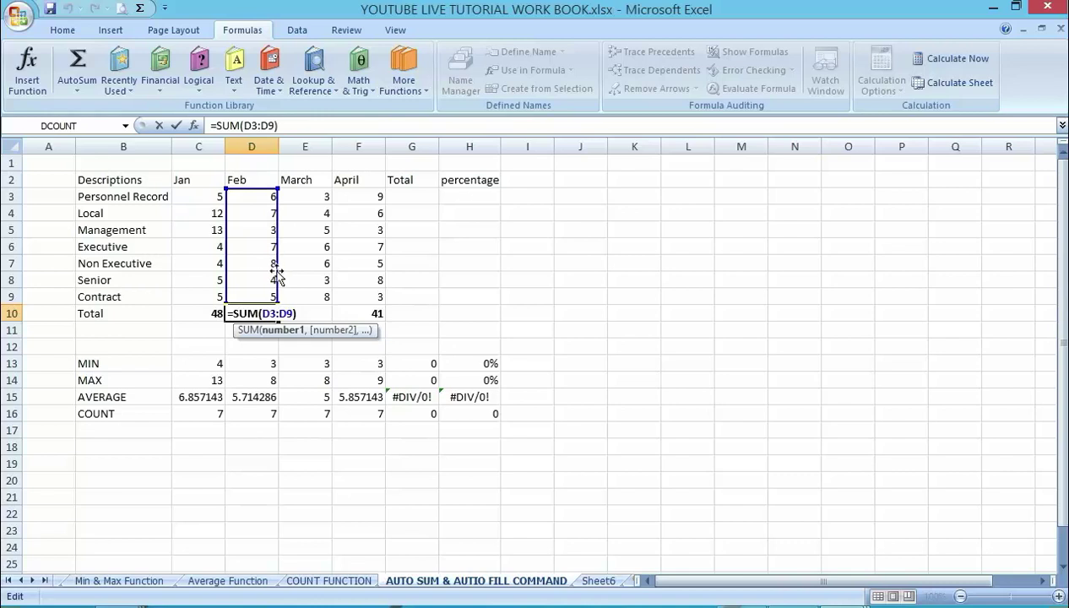
pyautogui.hotkey('ctrl', 'Return')
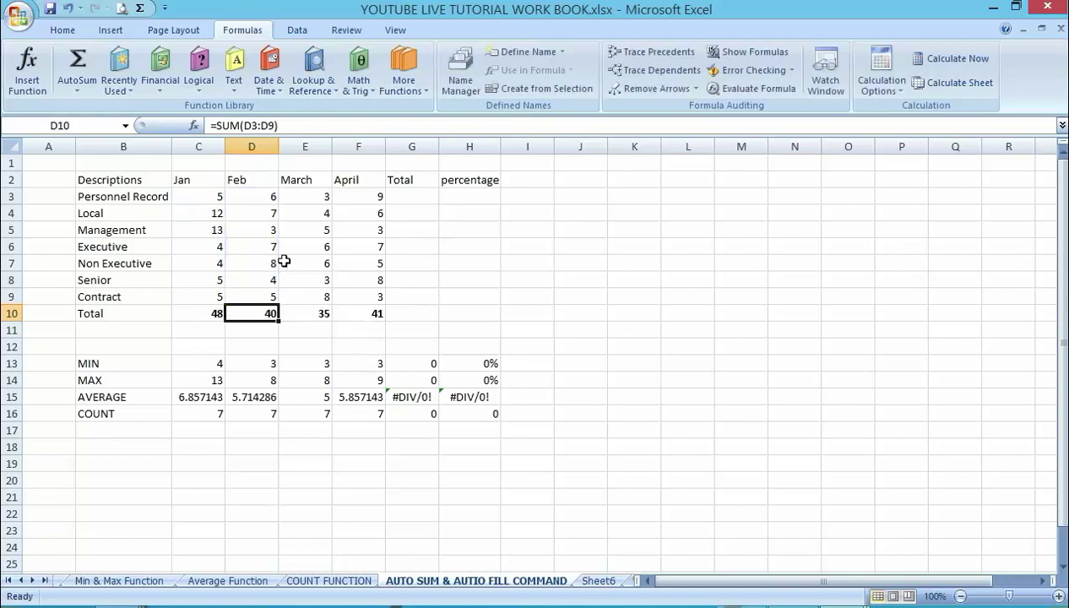
pyautogui.click(422, 197)
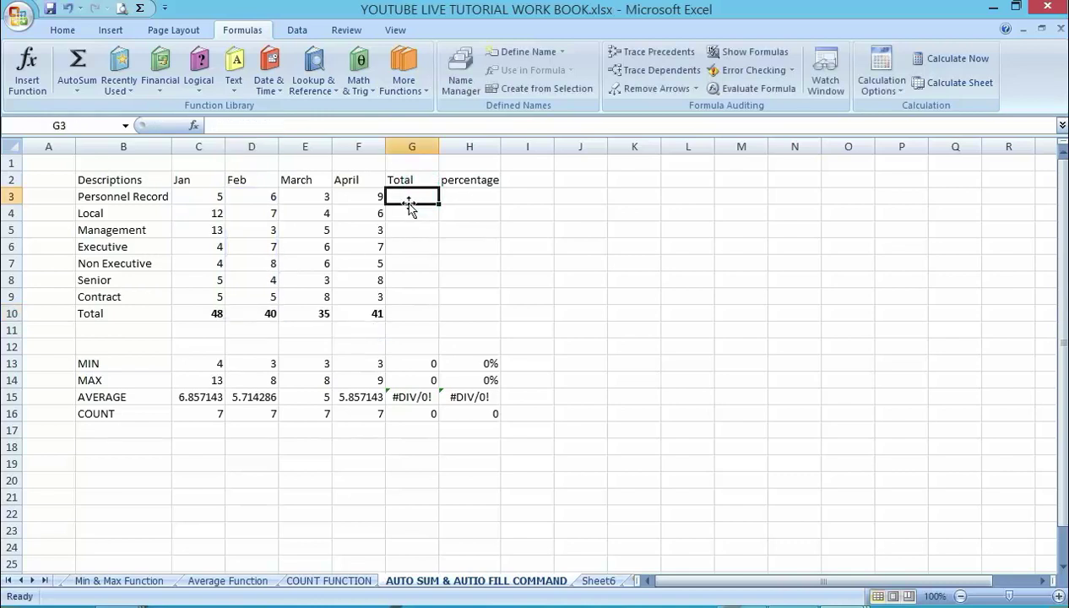
# AutoSum the Personnel Record and Local rows into G3 and G4, giving 23 and 29
pyautogui.click(79, 66)
pyautogui.press('Return')
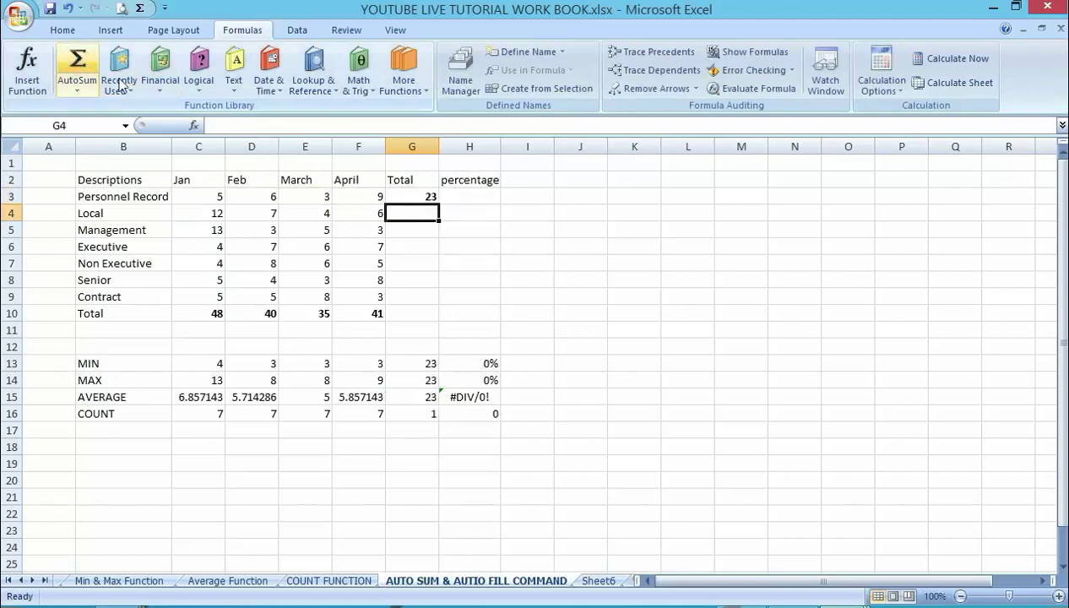
pyautogui.click(413, 211)
pyautogui.click(79, 66)
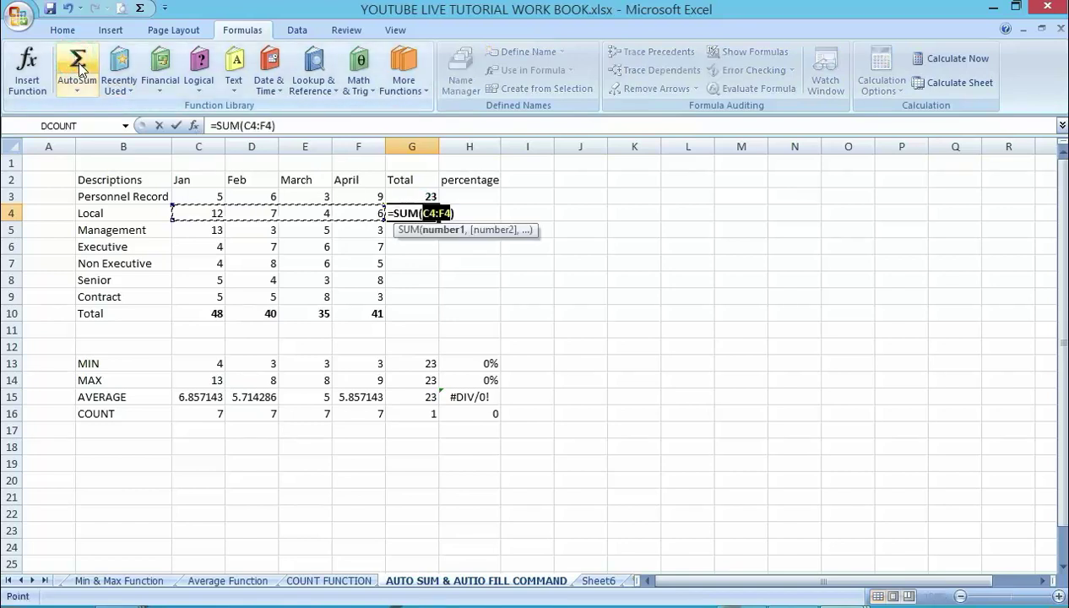
pyautogui.press('Return')
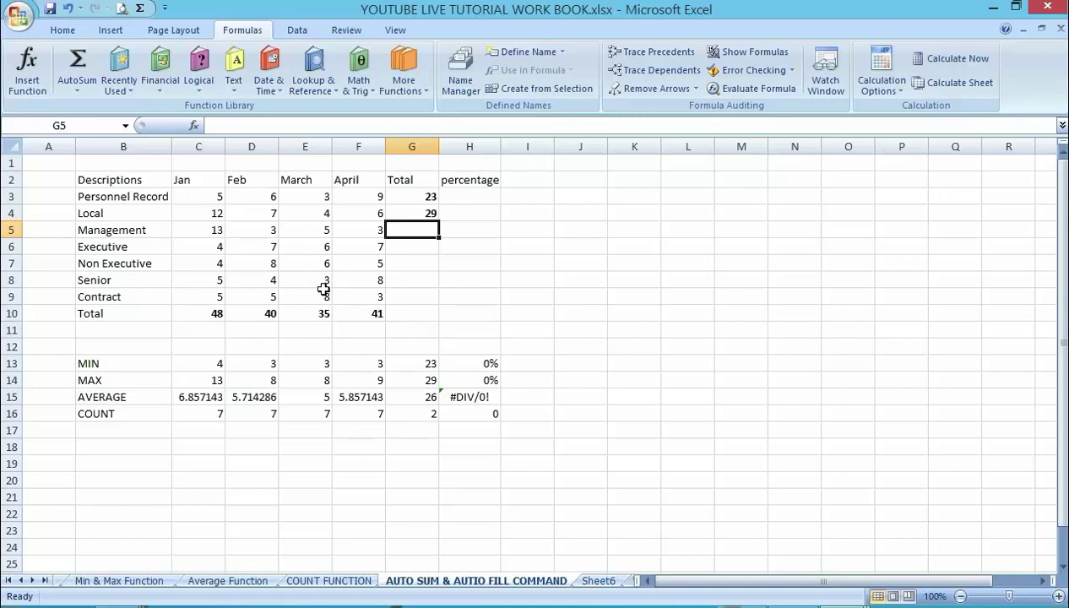
# Enter =SUM(C5:F5) as the Management total in G5, giving 24
pyautogui.click(80, 68)
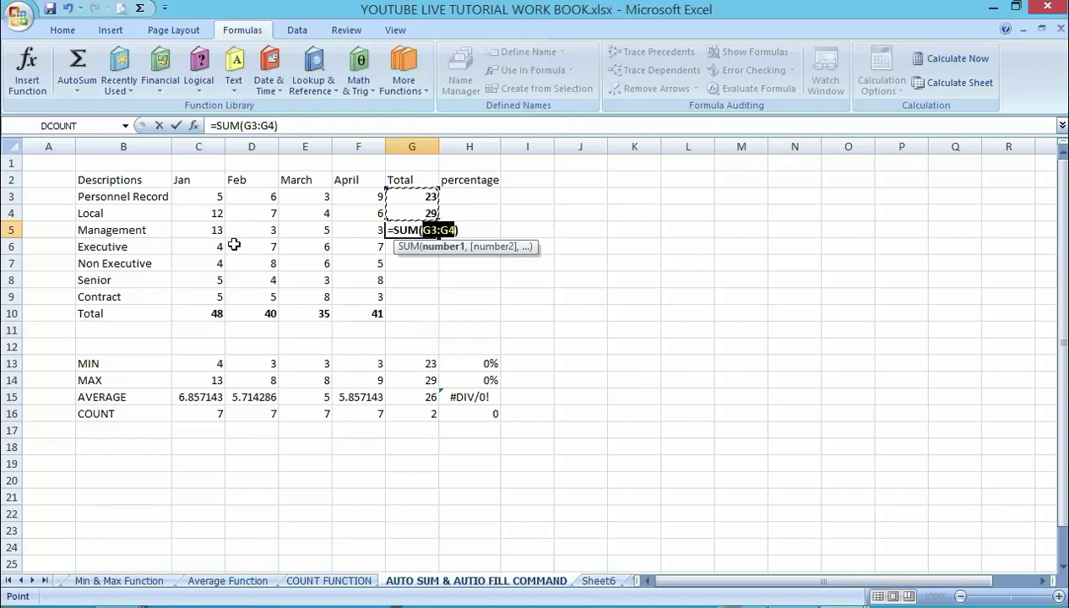
pyautogui.click(213, 229)
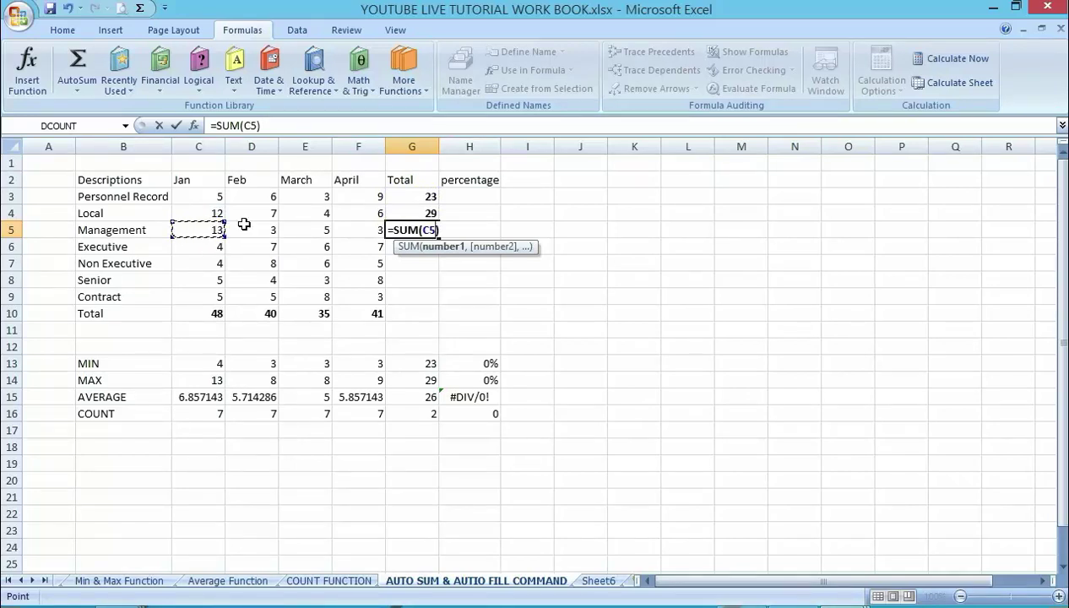
pyautogui.hotkey('shift', 'Right')
pyautogui.hotkey('shift', 'Right')
pyautogui.hotkey('shift', 'Right')
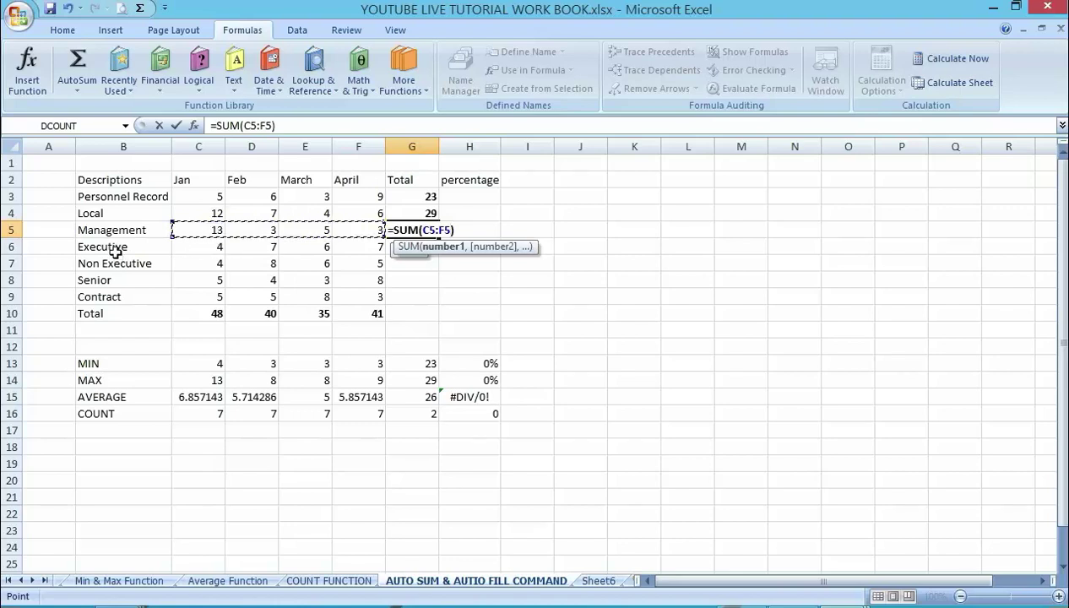
pyautogui.press('Return')
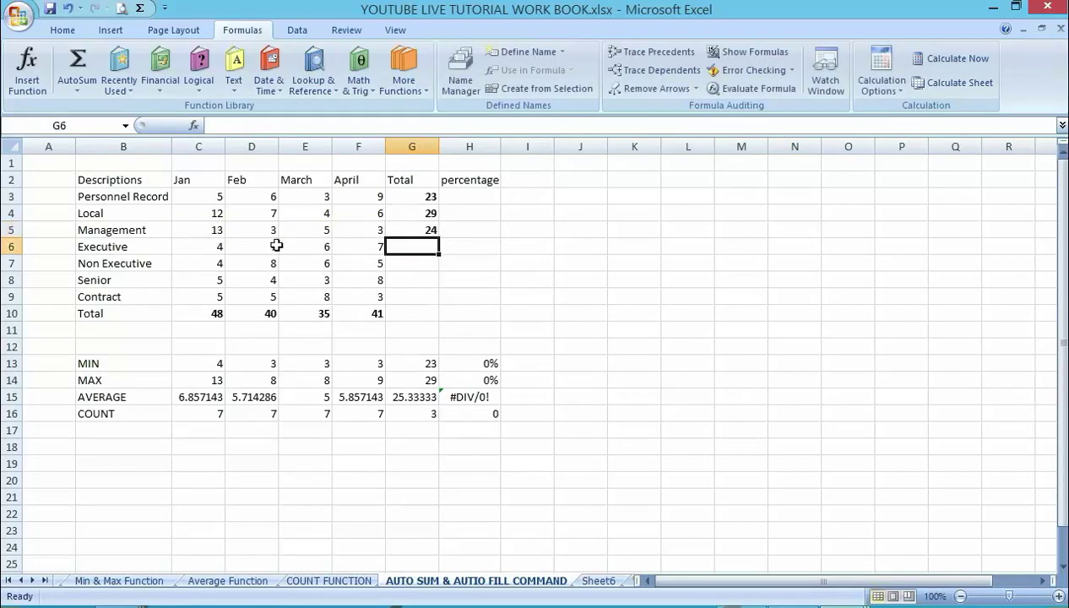
pyautogui.doubleClick(415, 230)
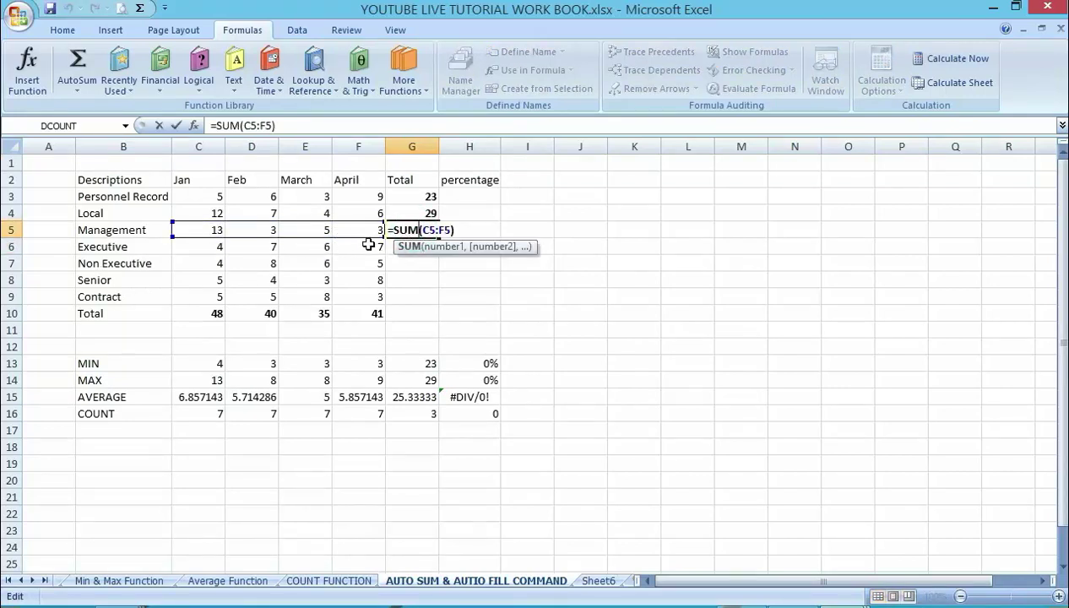
pyautogui.press('Return')
# AutoSum the Executive row in G6 over C6:F6, giving 24
pyautogui.click(413, 243)
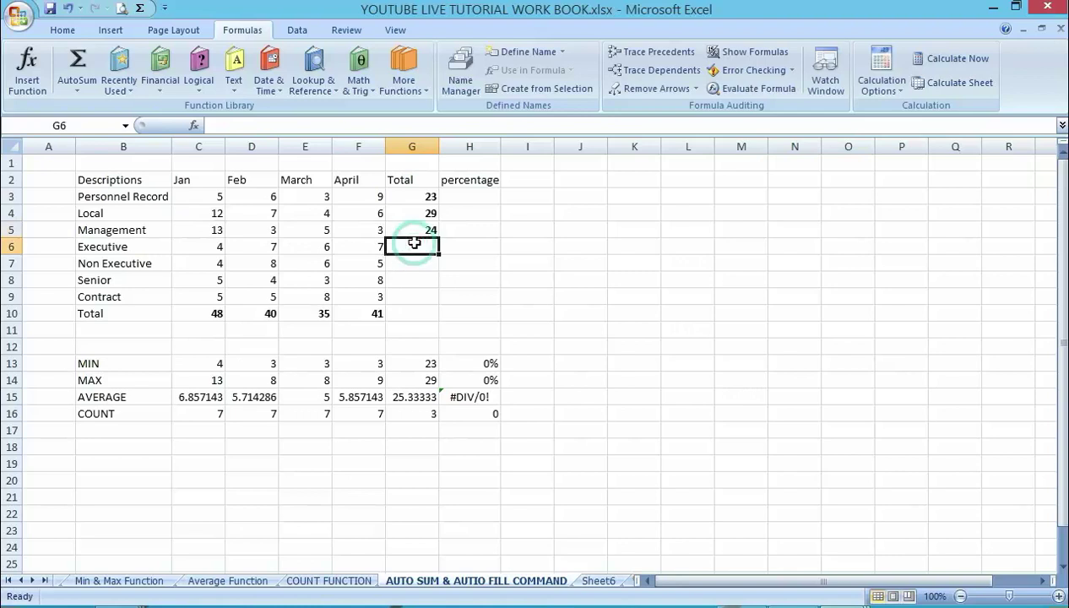
pyautogui.click(77, 61)
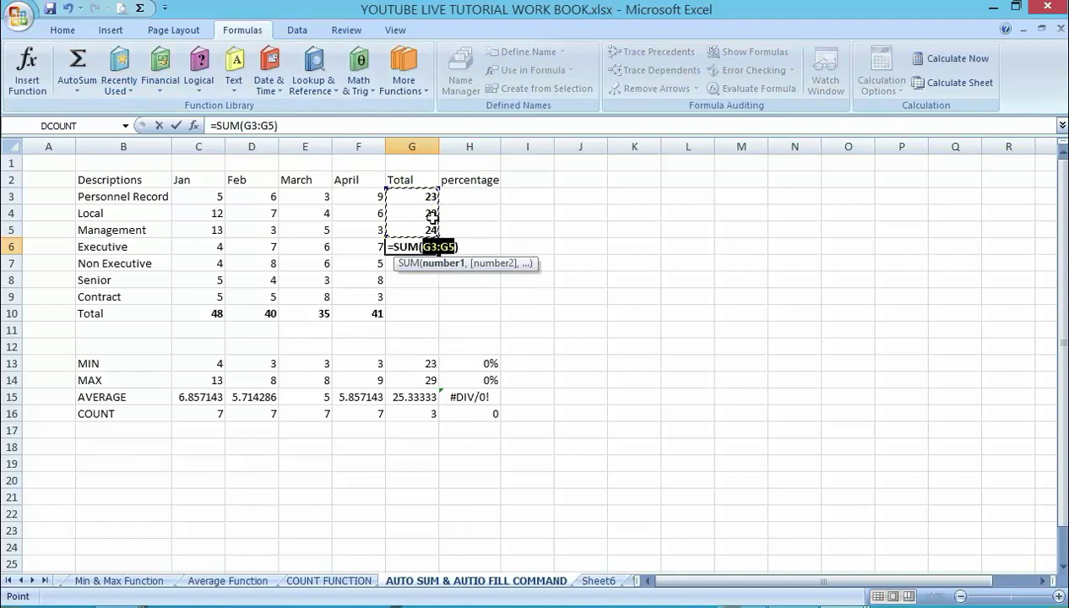
pyautogui.click(218, 246)
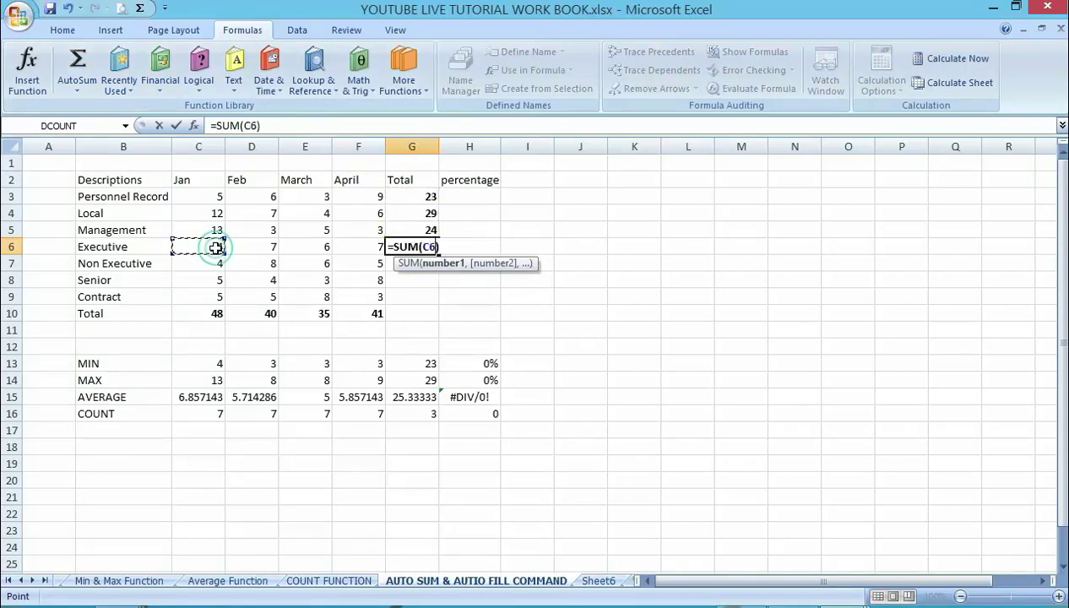
pyautogui.moveTo(224, 248); pyautogui.dragTo(363, 247)
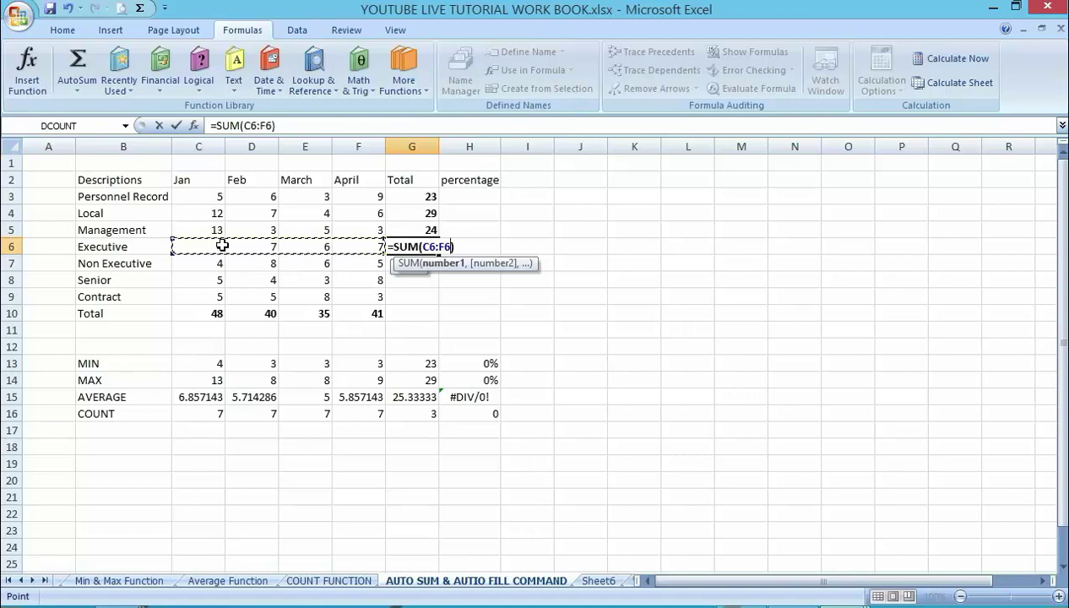
pyautogui.press('Return')
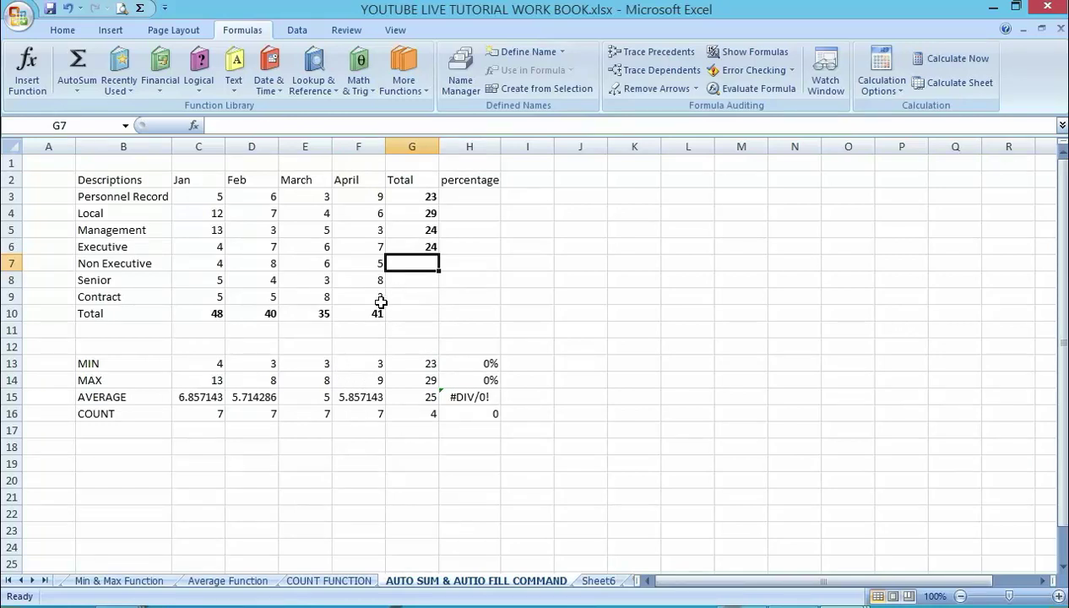
# Clear the monthly totals in C10:F10 and the row totals in G3:G6
pyautogui.click(212, 313)
pyautogui.click(213, 342)
pyautogui.click(198, 309)
pyautogui.moveTo(237, 312); pyautogui.dragTo(356, 316)
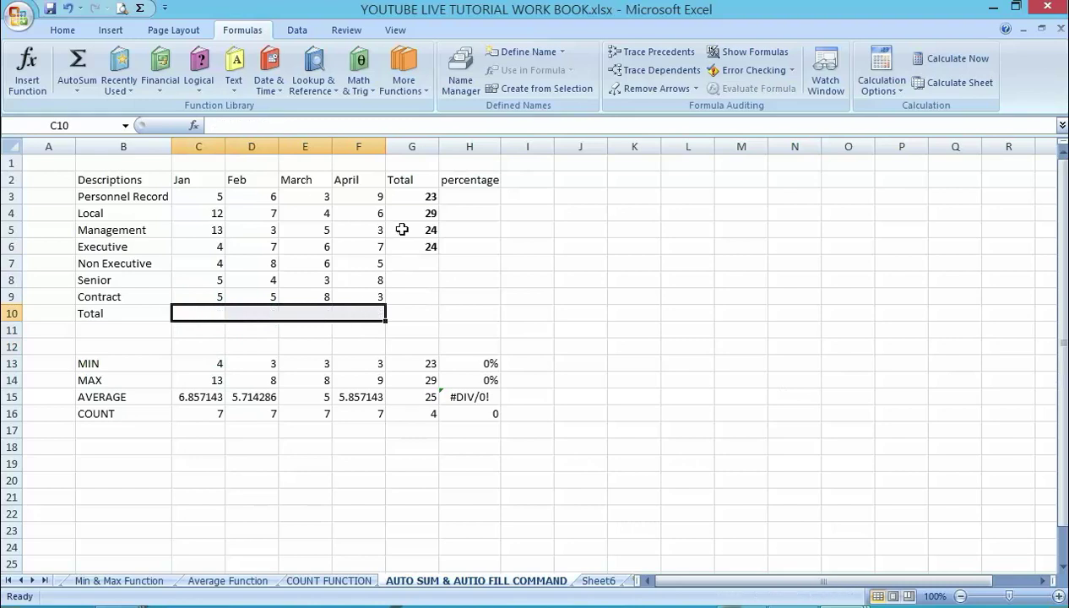
pyautogui.moveTo(425, 198); pyautogui.dragTo(436, 250)
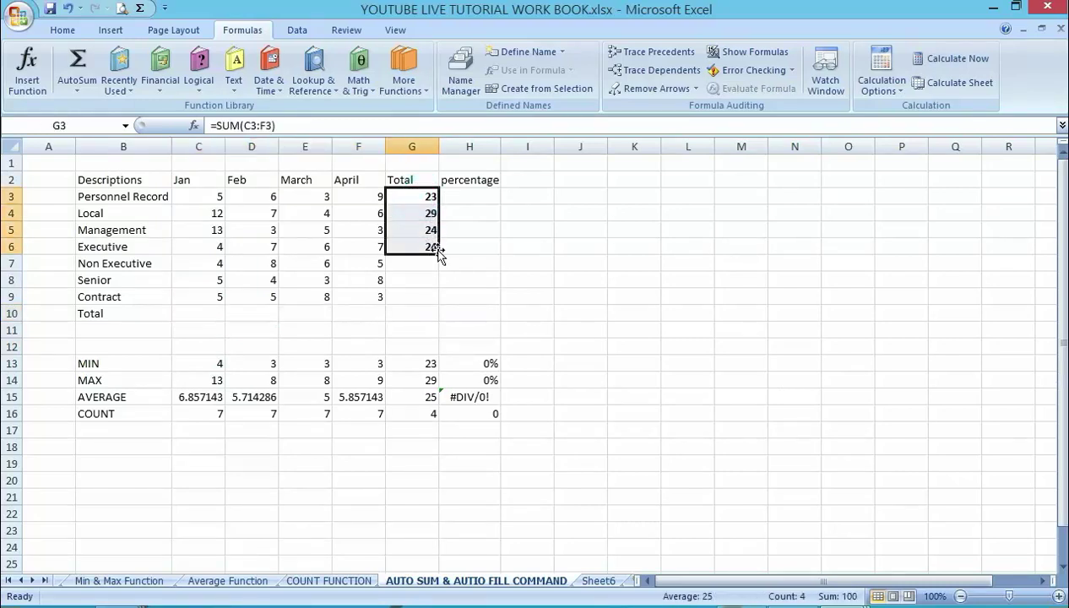
pyautogui.press('Delete')
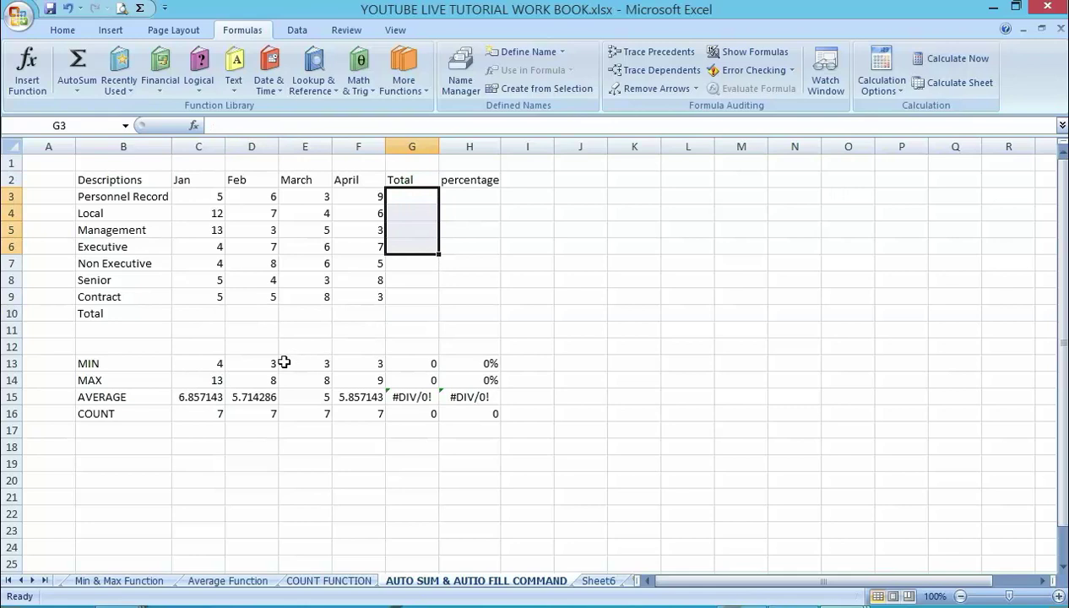
pyautogui.click(209, 312)
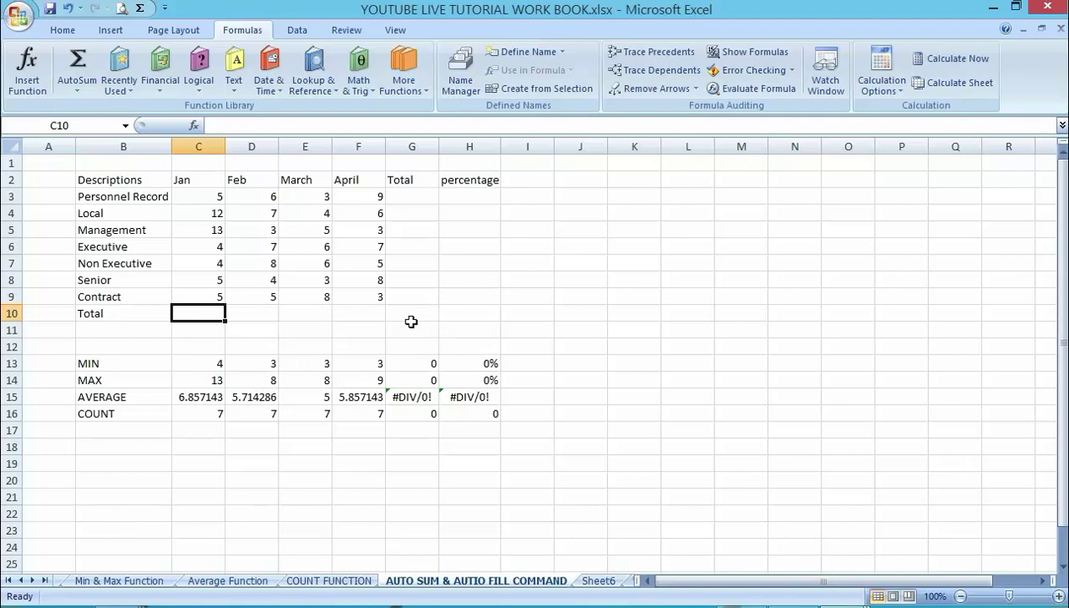
# Put =SUM(C3:C9) in the Jan total cell C10, showing 48
pyautogui.click(234, 326)
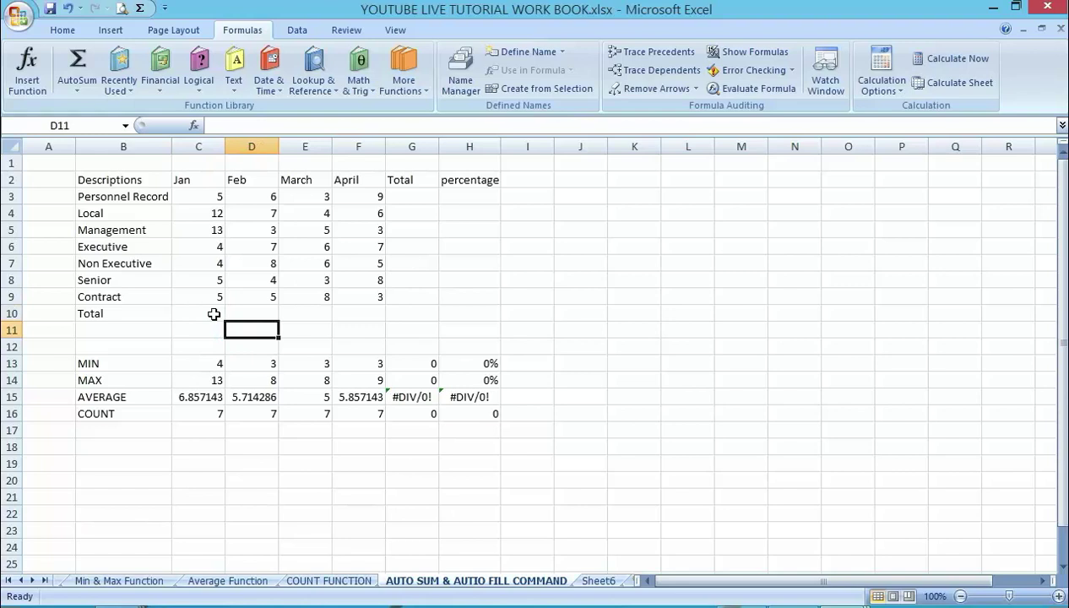
pyautogui.click(213, 316)
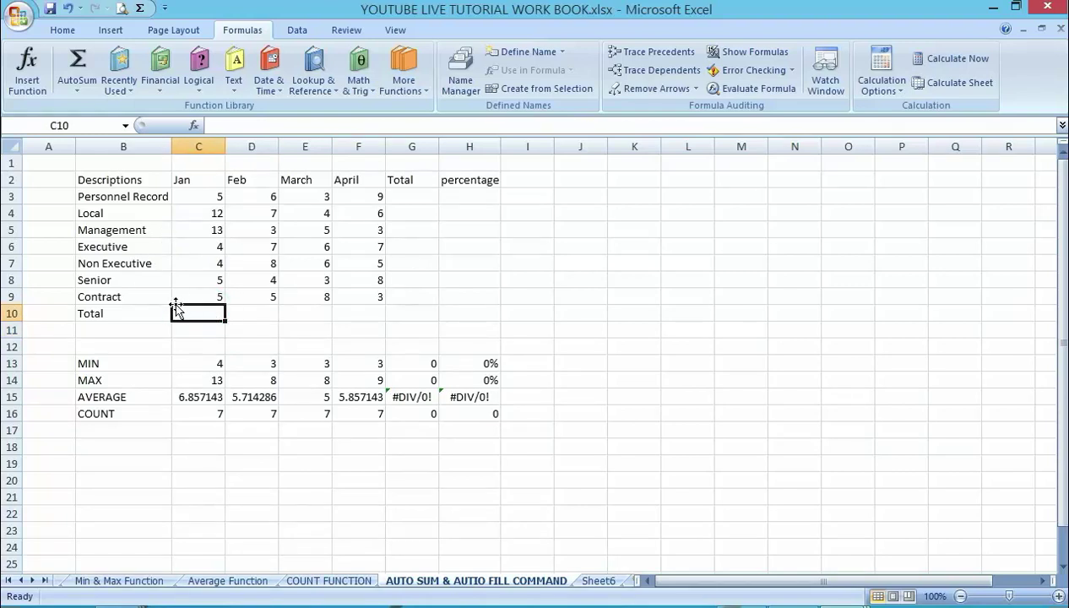
pyautogui.click(78, 63)
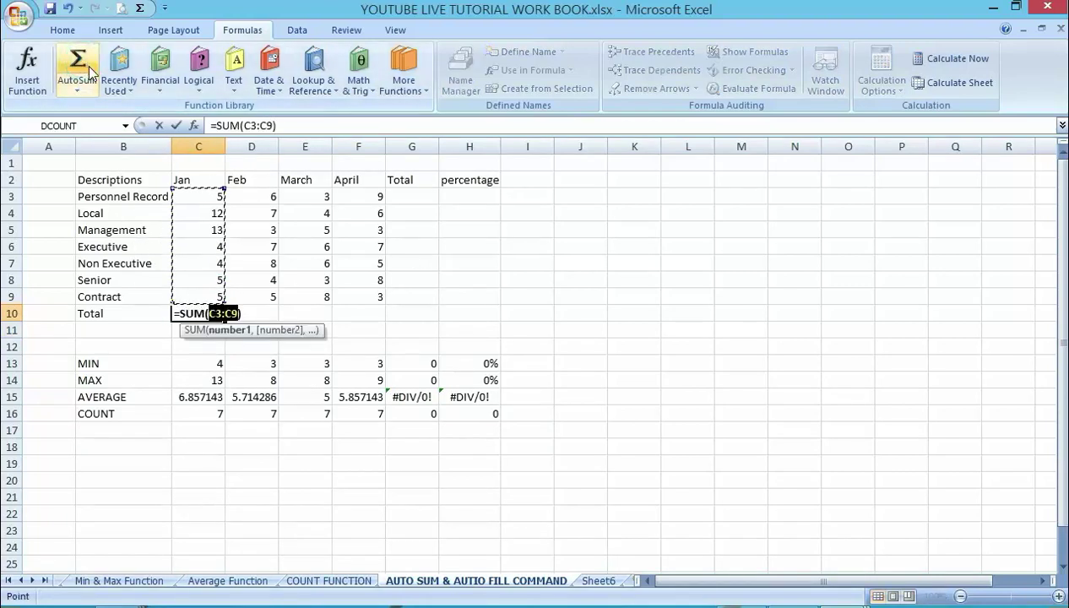
pyautogui.press('Return')
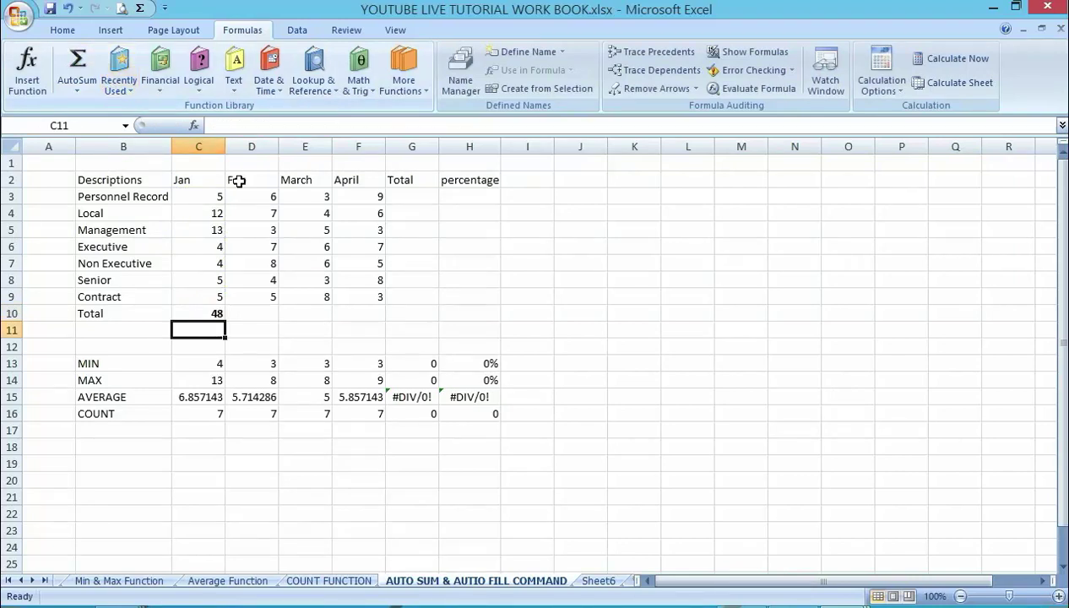
pyautogui.click(207, 313)
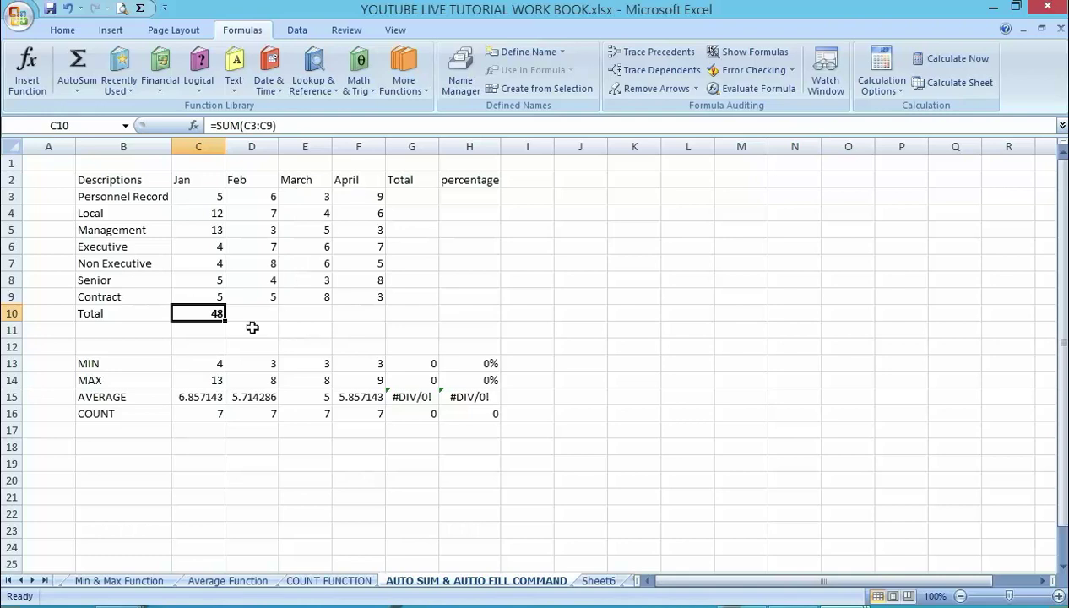
pyautogui.click(200, 311)
# Fill C10's SUM right to F10 (40, 35, 41) and confirm D10 holds =SUM(D3:D9)
pyautogui.click(224, 319)
pyautogui.moveTo(224, 319); pyautogui.dragTo(372, 320)
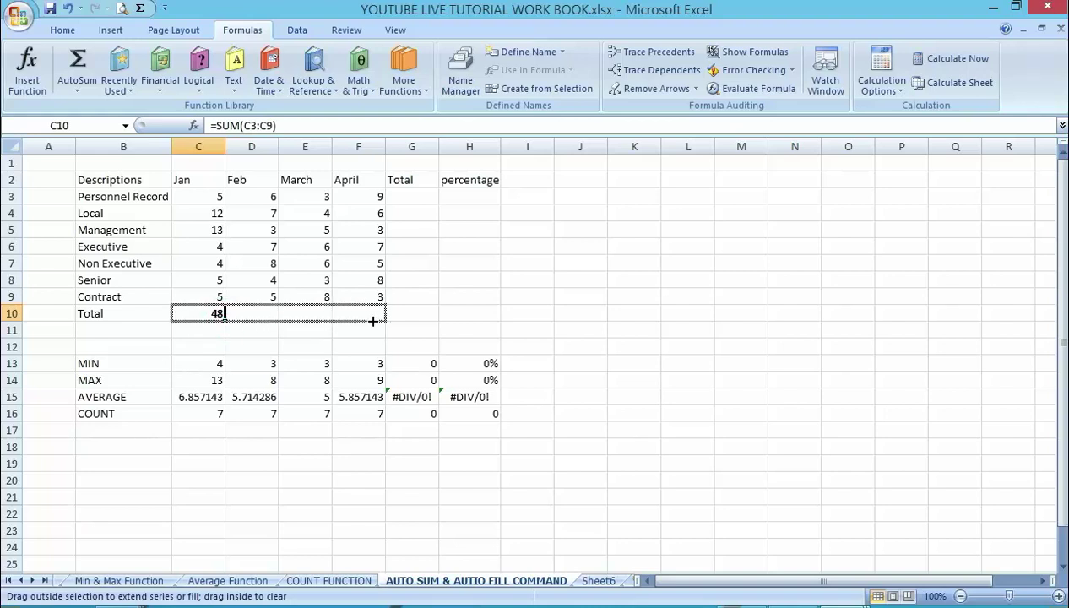
pyautogui.moveTo(372, 321); pyautogui.dragTo(372, 321)
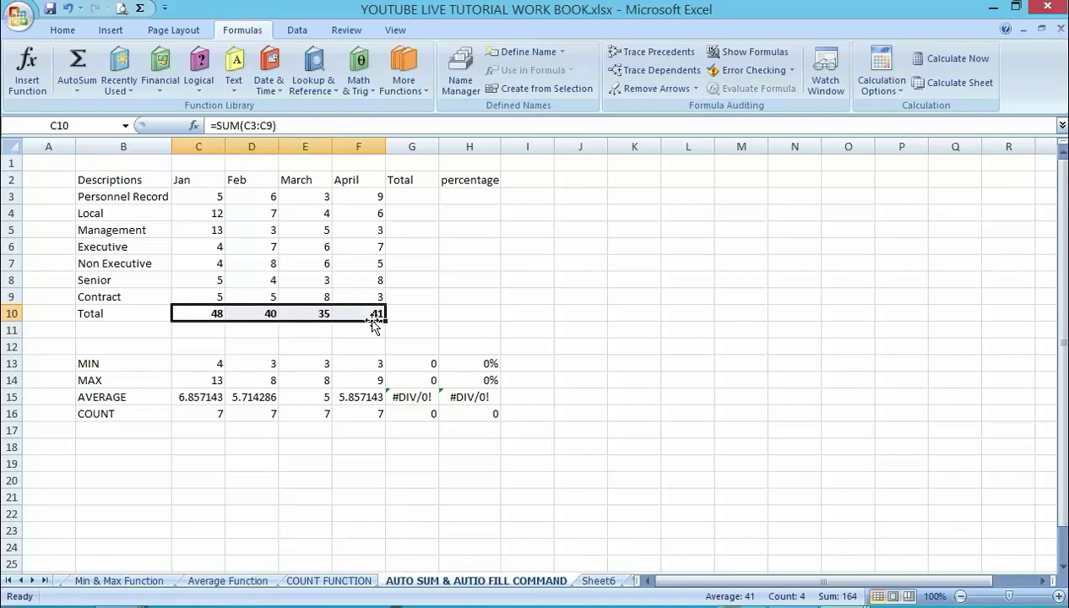
pyautogui.click(203, 313)
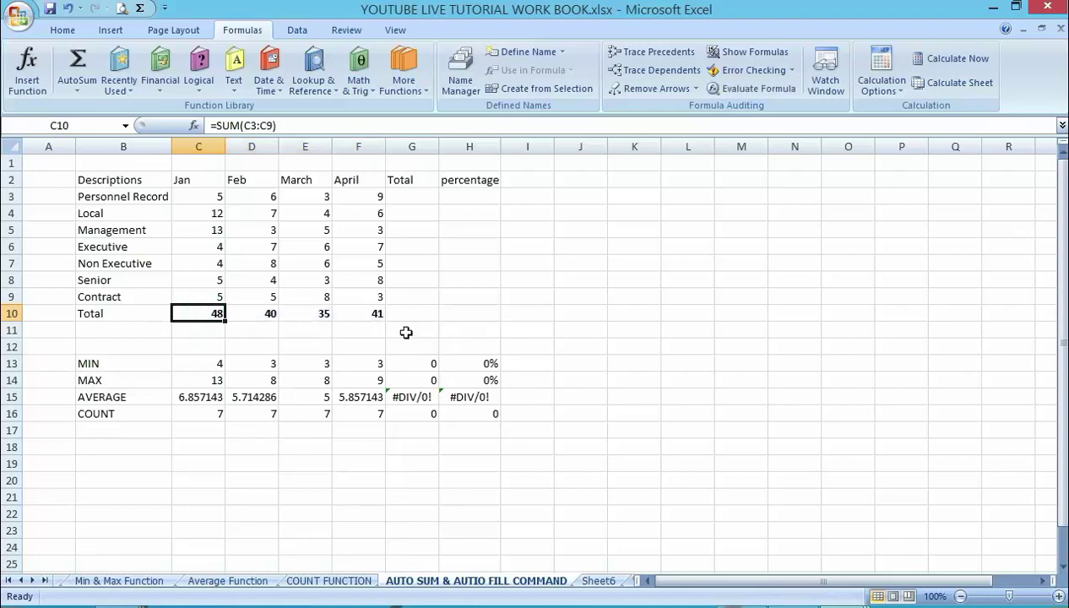
pyautogui.click(256, 314)
pyautogui.doubleClick(255, 313)
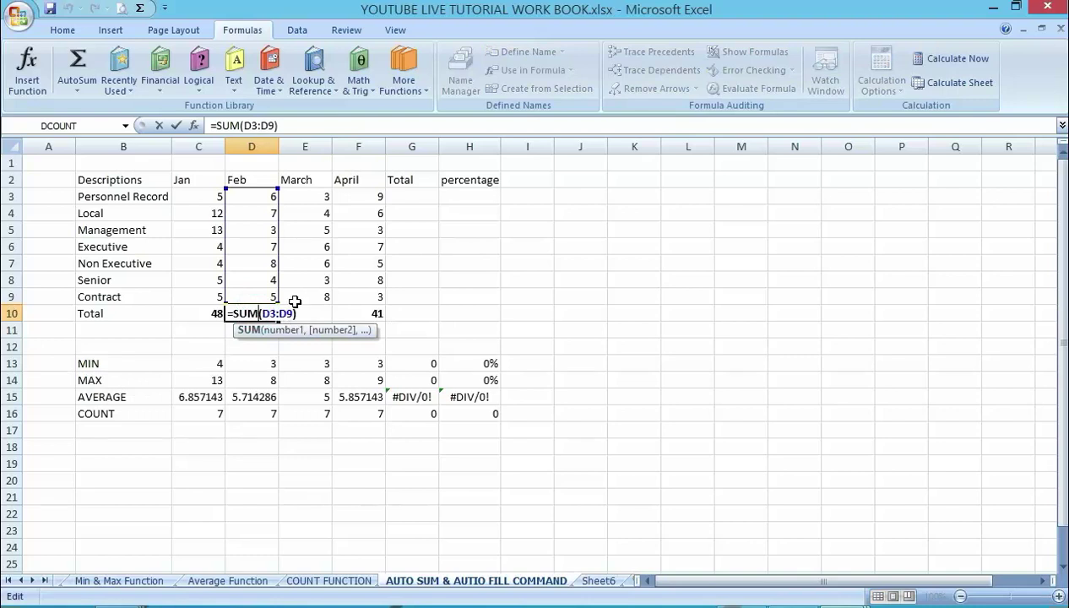
pyautogui.press('Escape')
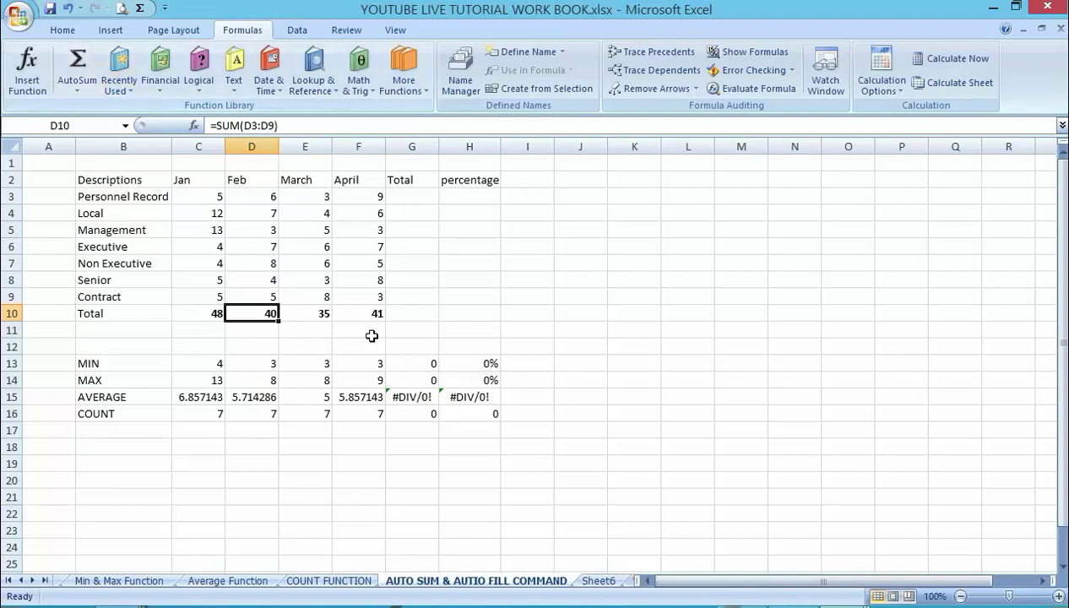
pyautogui.click(207, 314)
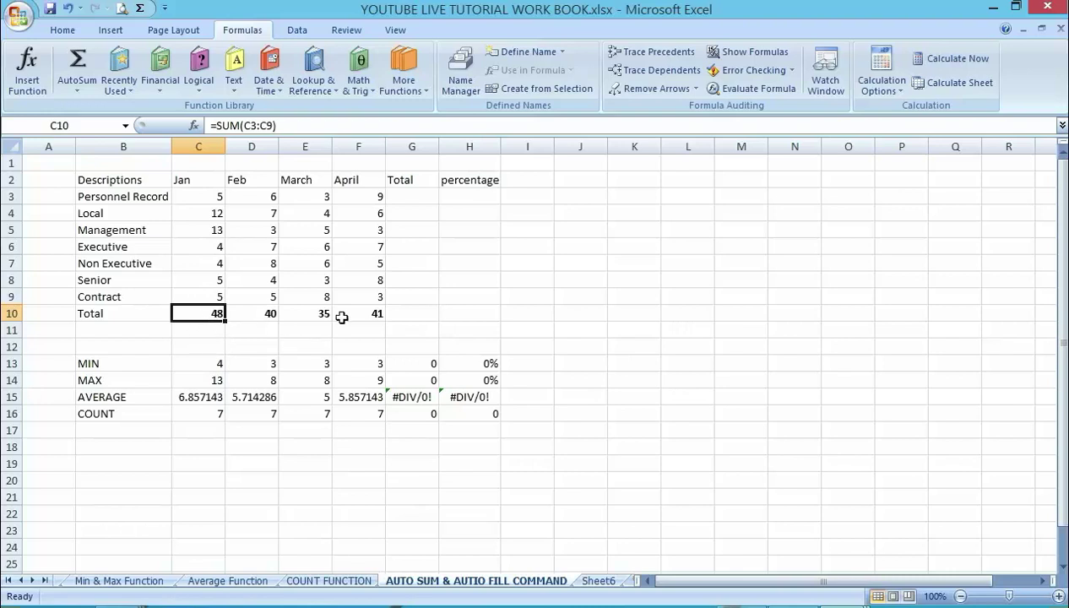
# AutoSum the Personnel Record row into G3, giving 23
pyautogui.click(402, 199)
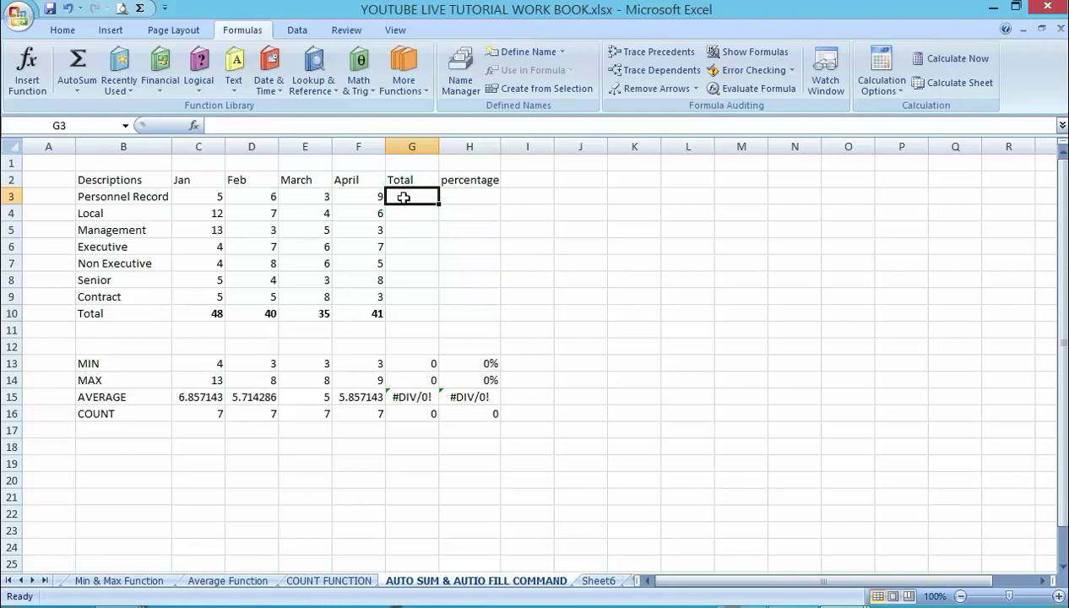
pyautogui.write('=')
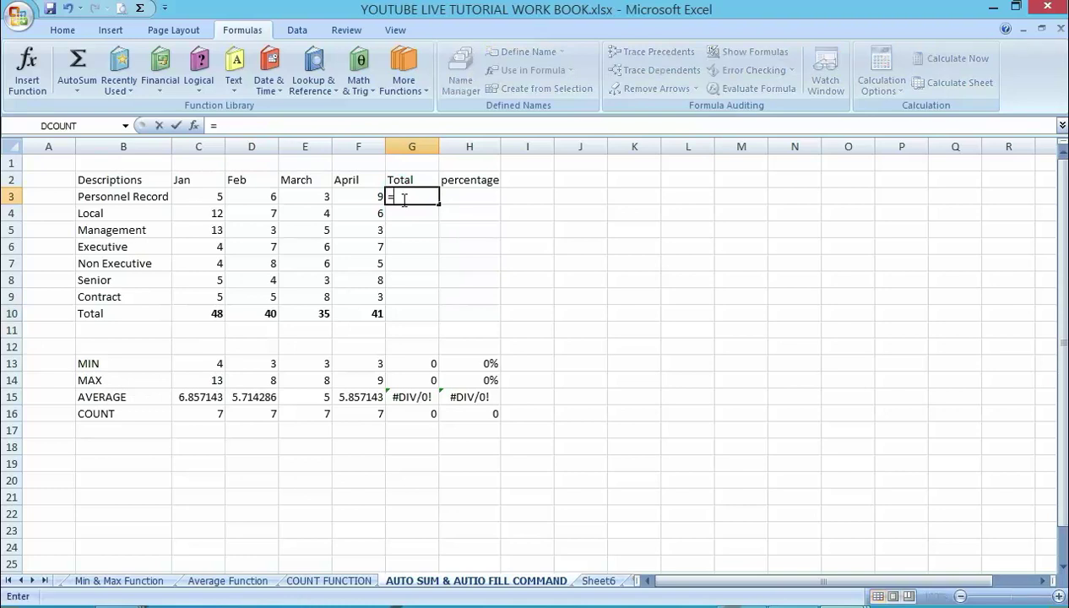
pyautogui.press('BackSpace')
pyautogui.click(75, 59)
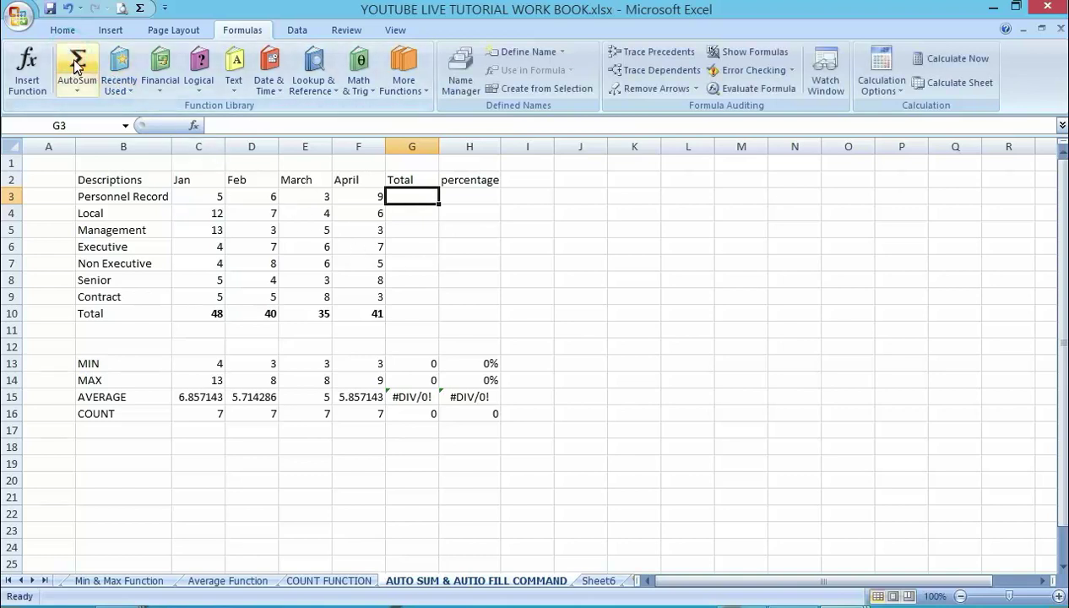
pyautogui.click(76, 61)
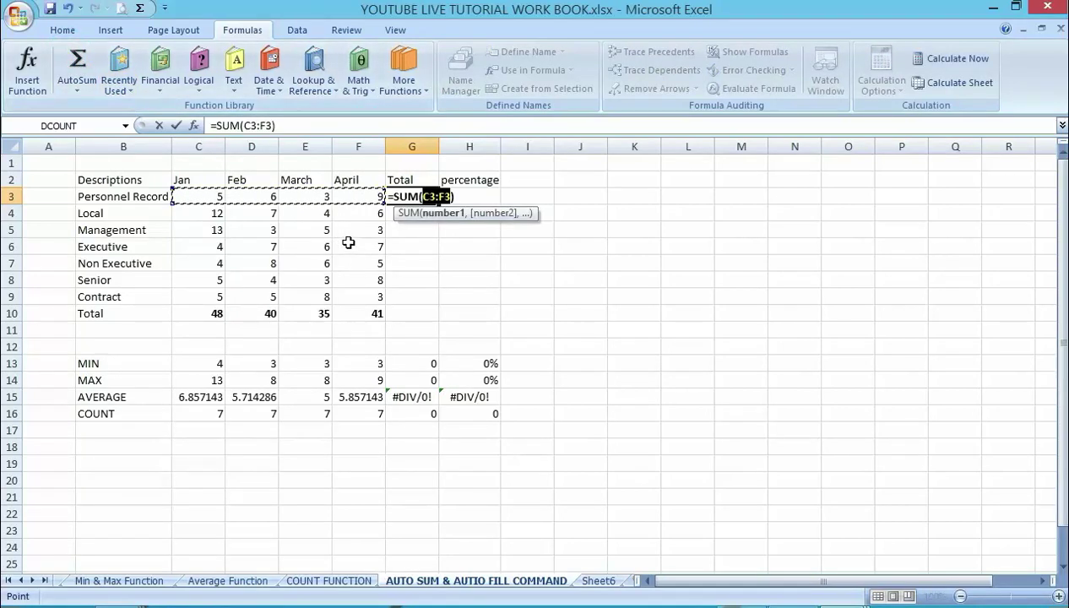
pyautogui.press('Return')
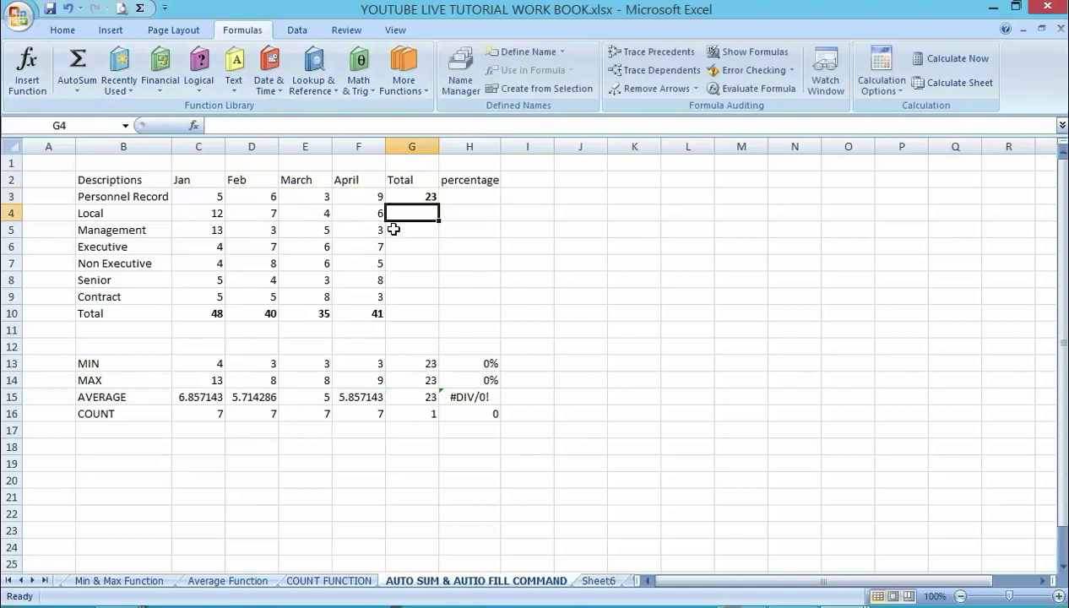
pyautogui.click(405, 196)
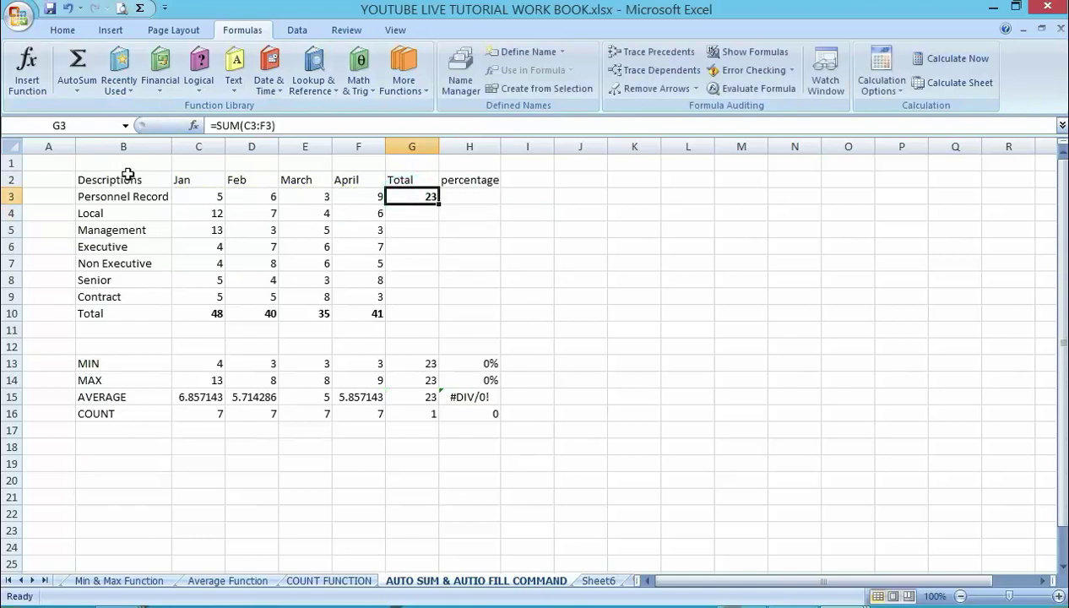
# Fill G3's SUM down to G10, giving 29, 24, 24, 23, 20, 21 and grand total 164
pyautogui.click(440, 203)
pyautogui.moveTo(437, 205); pyautogui.dragTo(445, 322)
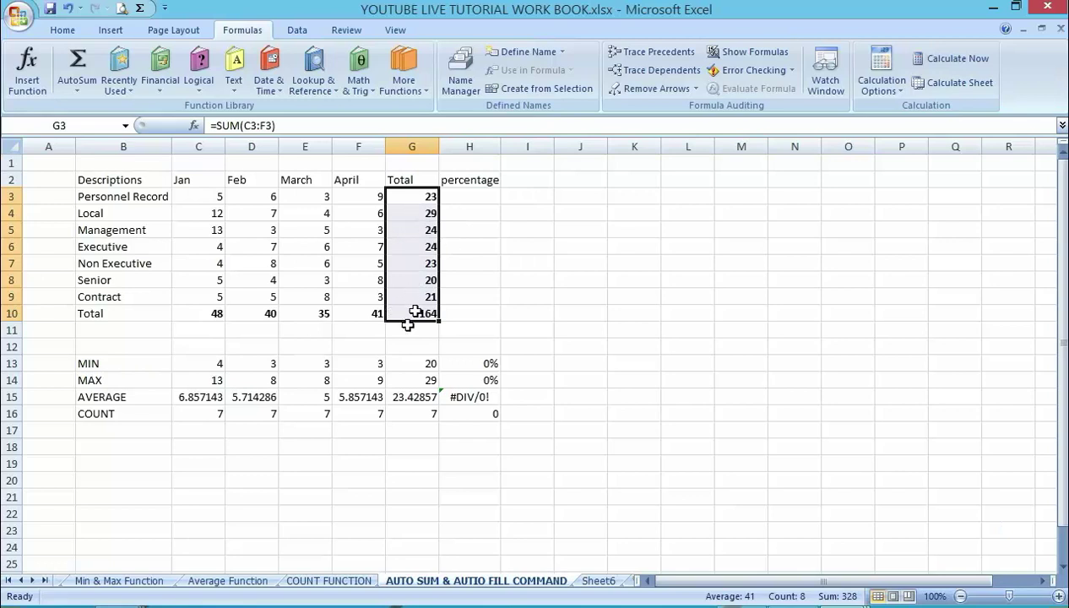
pyautogui.click(418, 194)
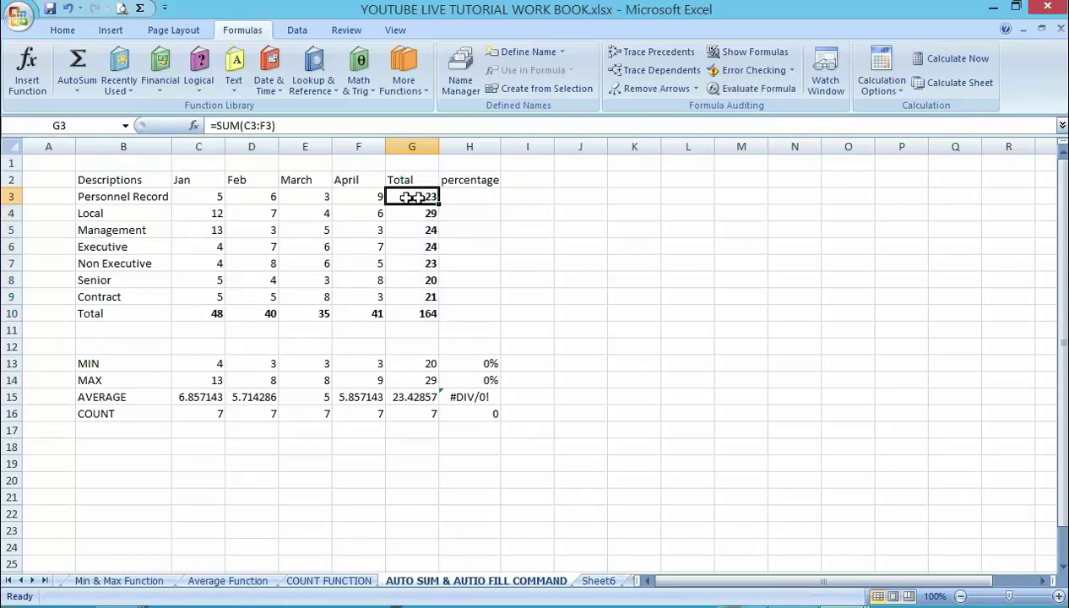